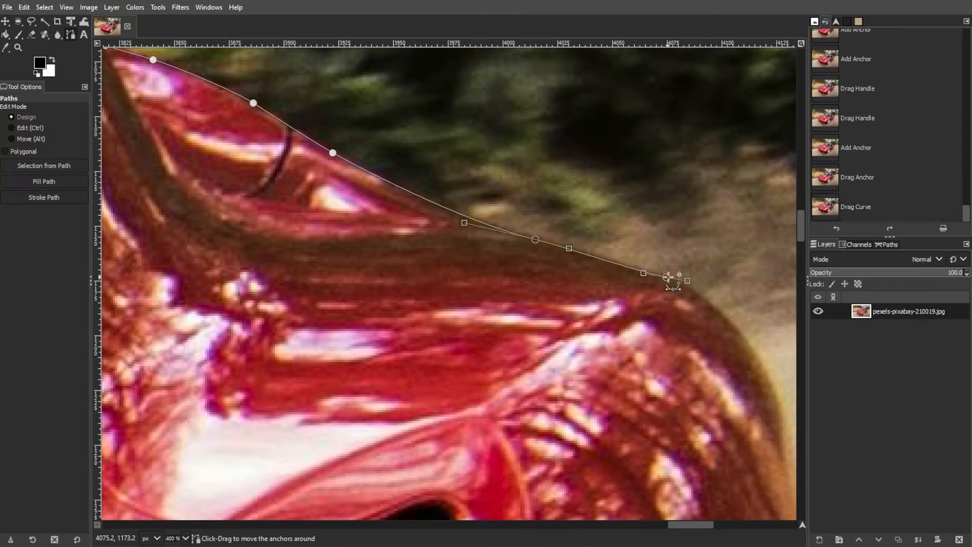
Continue the car's path with anchors down its rear end and along the outer edge of the rear wheel
{"action": "scroll", "coordinate": [532, 311], "scroll_direction": "down", "scroll_amount": 5}
{"action": "left_click", "coordinate": [568, 302]}
{"action": "scroll", "coordinate": [569, 302], "scroll_direction": "down", "scroll_amount": 5}
{"action": "left_click", "coordinate": [530, 169]}
{"action": "scroll", "coordinate": [486, 248], "scroll_direction": "down", "scroll_amount": 5}
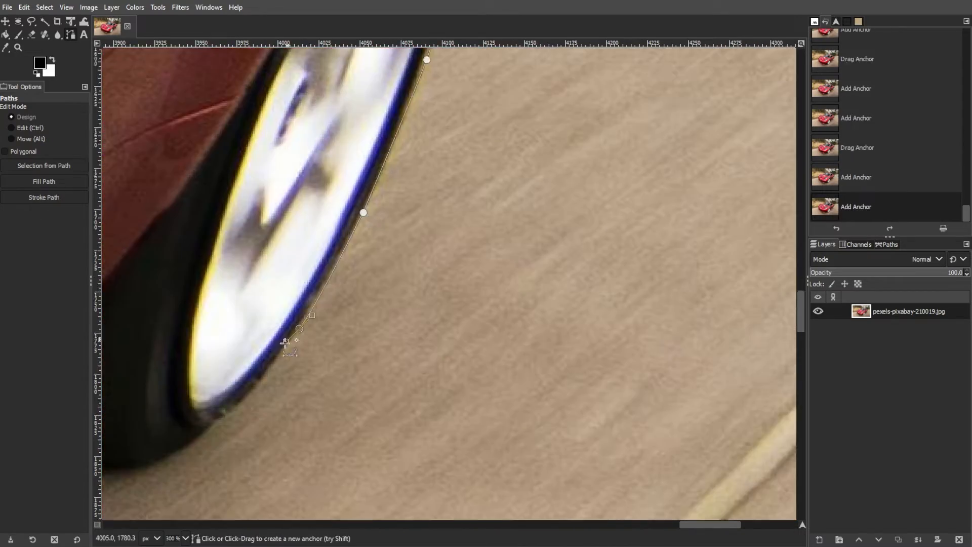
{"action": "left_click", "coordinate": [299, 326]}
Extend the path around the bottom of the rear wheel and along the car's lower side sill
{"action": "scroll", "coordinate": [299, 325], "scroll_direction": "down", "scroll_amount": 2}
{"action": "scroll", "coordinate": [182, 329], "scroll_direction": "left", "scroll_amount": 5}
{"action": "left_click", "coordinate": [573, 350]}
{"action": "left_click_drag", "start_coordinate": [499, 340], "coordinate": [473, 336]}
{"action": "scroll", "coordinate": [319, 325], "scroll_direction": "left", "scroll_amount": 5}
{"action": "left_click", "coordinate": [523, 273]}
{"action": "scroll", "coordinate": [523, 273], "scroll_direction": "down", "scroll_amount": 3}
{"action": "left_click", "coordinate": [307, 257]}
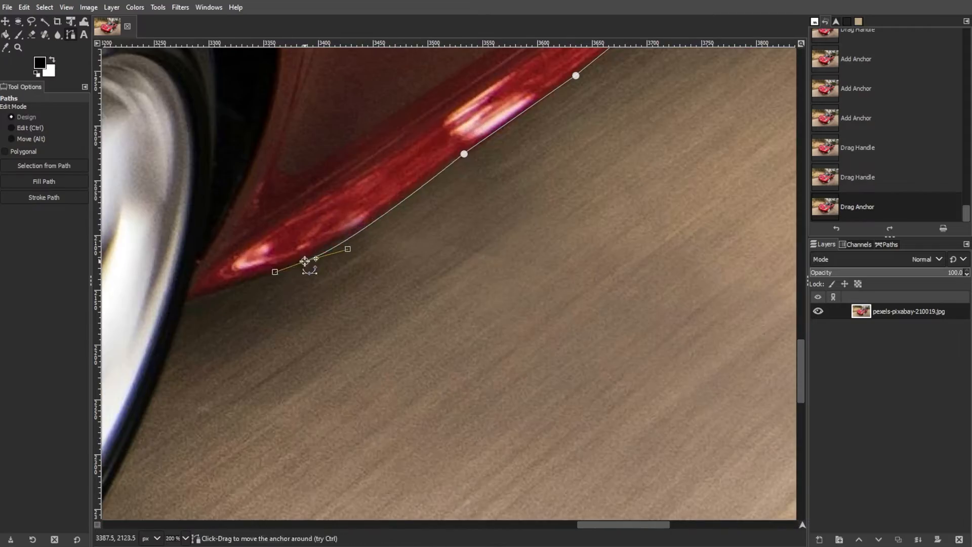
Trace the path around the front wheel and onto the lower edge of the front bumper
{"action": "left_click", "coordinate": [195, 299]}
{"action": "scroll", "coordinate": [176, 353], "scroll_direction": "down", "scroll_amount": 5}
{"action": "left_click", "coordinate": [436, 319]}
{"action": "left_click", "coordinate": [336, 410]}
{"action": "left_click_drag", "start_coordinate": [566, 526], "coordinate": [531, 525]}
{"action": "left_click", "coordinate": [433, 450]}
{"action": "scroll", "coordinate": [250, 408], "scroll_direction": "left", "scroll_amount": 5}
{"action": "left_click", "coordinate": [458, 477]}
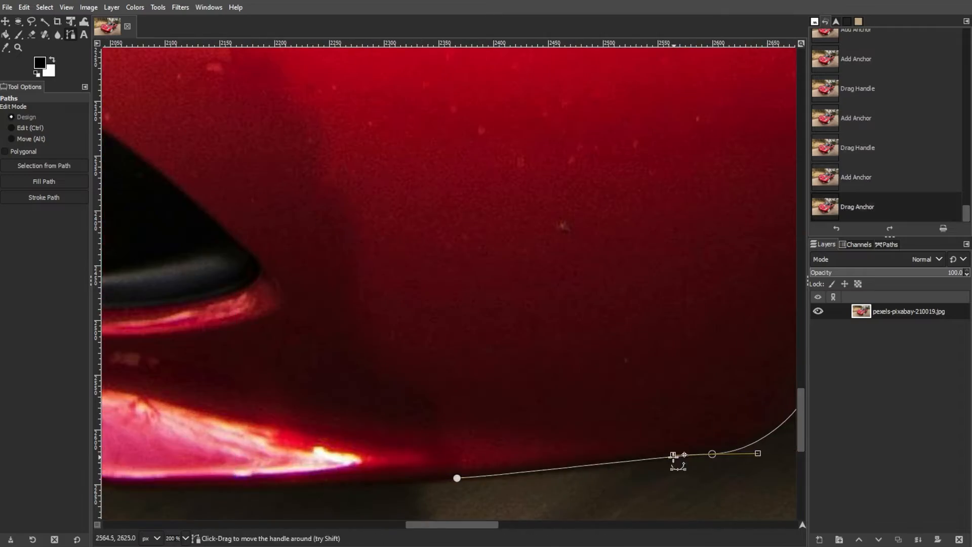
Trace the path along the bottom of the front bumper to its far front corner
{"action": "scroll", "coordinate": [353, 481], "scroll_direction": "down", "scroll_amount": 3}
{"action": "scroll", "coordinate": [354, 481], "scroll_direction": "down", "scroll_amount": 5}
{"action": "left_click", "coordinate": [416, 230]}
{"action": "scroll", "coordinate": [304, 219], "scroll_direction": "left", "scroll_amount": 5}
{"action": "left_click", "coordinate": [487, 371]}
{"action": "left_click_drag", "start_coordinate": [382, 308], "coordinate": [376, 300]}
{"action": "left_click", "coordinate": [363, 270]}
Trace the path up the car's nose to its starting point so the outline surrounds the whole car
{"action": "scroll", "coordinate": [363, 269], "scroll_direction": "up", "scroll_amount": 3}
{"action": "left_click", "coordinate": [326, 234]}
{"action": "left_click", "coordinate": [275, 150]}
{"action": "scroll", "coordinate": [291, 167], "scroll_direction": "up", "scroll_amount": 4}
{"action": "left_click", "coordinate": [308, 150]}
{"action": "scroll", "coordinate": [308, 150], "scroll_direction": "down", "scroll_amount": 3}
{"action": "left_click", "coordinate": [303, 127]}
{"action": "scroll", "coordinate": [310, 145], "scroll_direction": "down", "scroll_amount": 6}
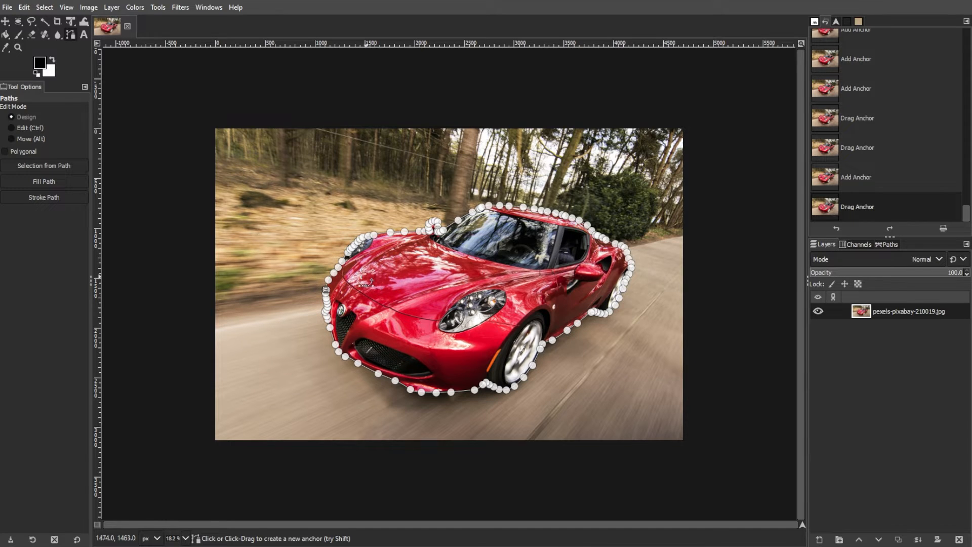
Create a selection from the path and add a new layer named Car filled with transparency
{"action": "left_click", "coordinate": [44, 7]}
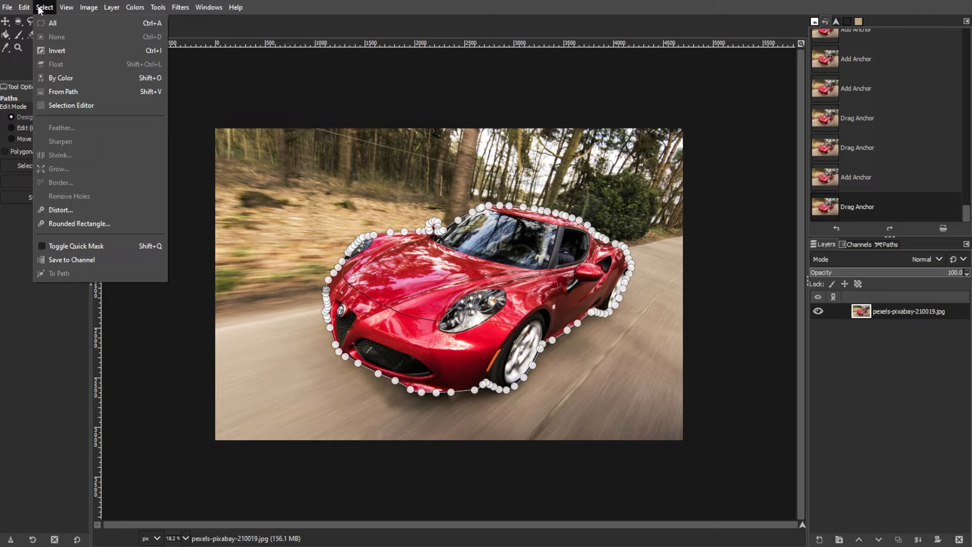
{"action": "left_click", "coordinate": [56, 95]}
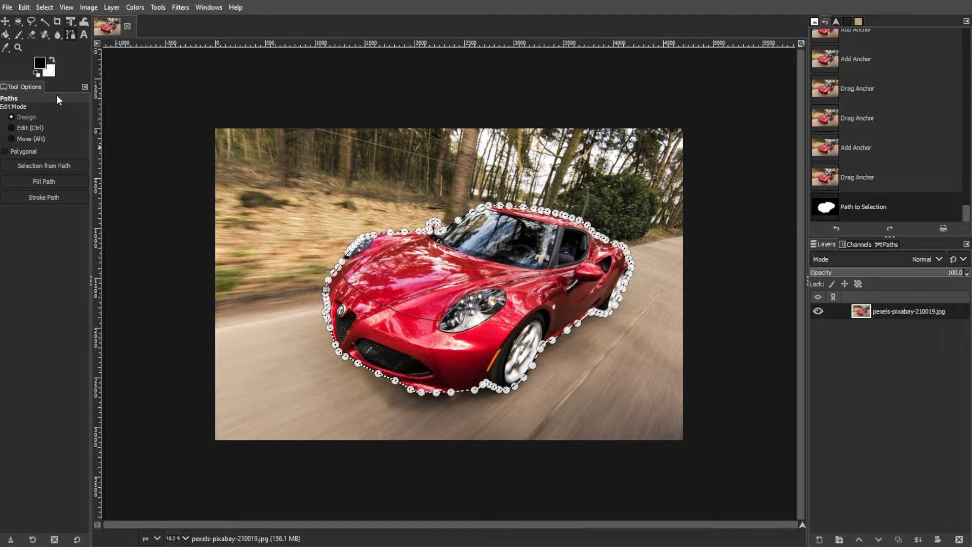
{"action": "right_click", "coordinate": [462, 263]}
{"action": "mouse_move", "coordinate": [512, 353]}
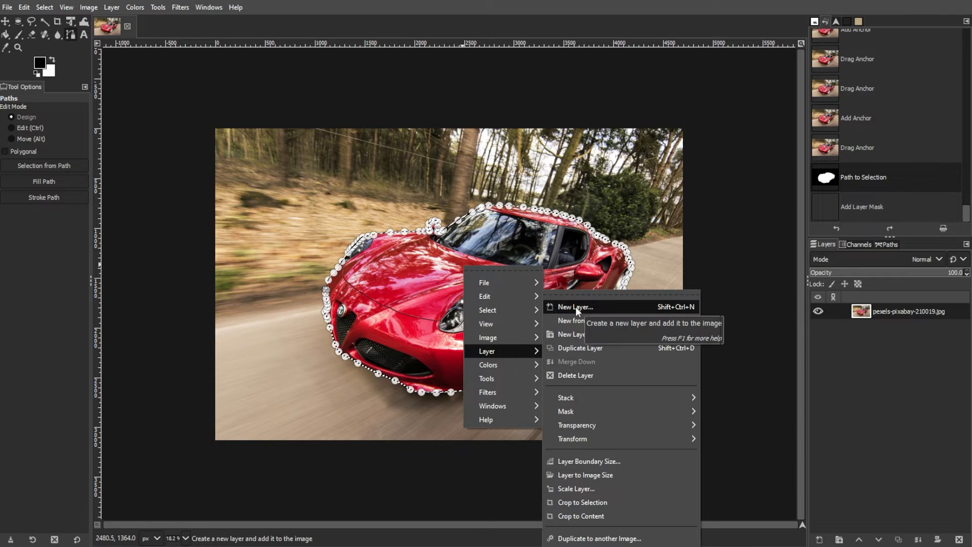
{"action": "left_click", "coordinate": [609, 308]}
{"action": "type", "text": "Car"}
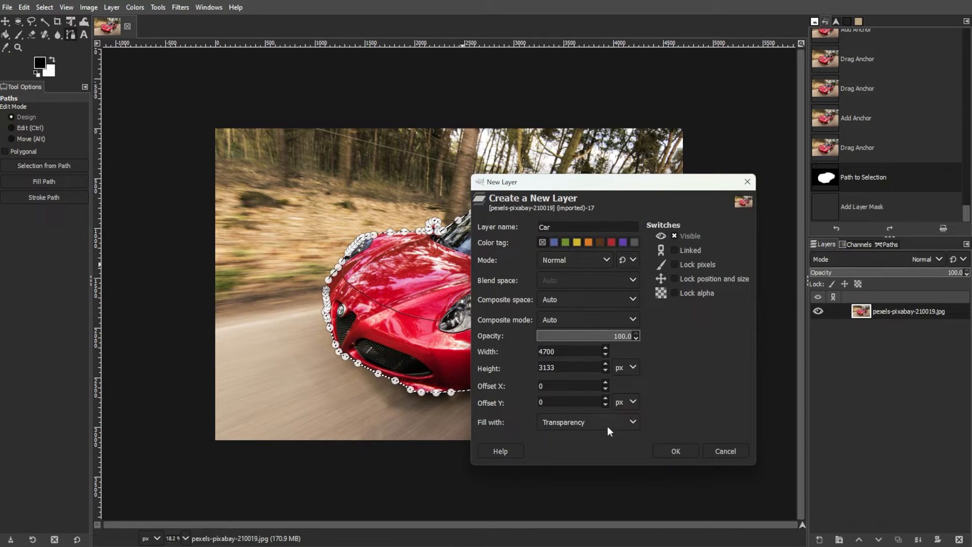
{"action": "left_click", "coordinate": [673, 449]}
Copy the selected car, anchor the pasted pixels onto the Car layer, clear the selection and switch to the Move tool
{"action": "key", "text": "ctrl+c"}
{"action": "key", "text": "ctrl+v"}
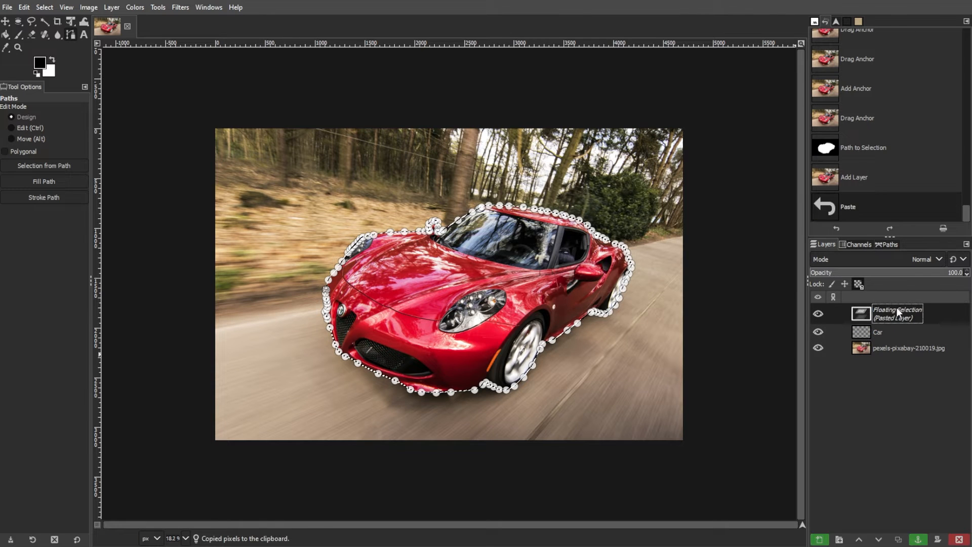
{"action": "left_click", "coordinate": [918, 539]}
{"action": "key", "text": "ctrl+shift+d"}
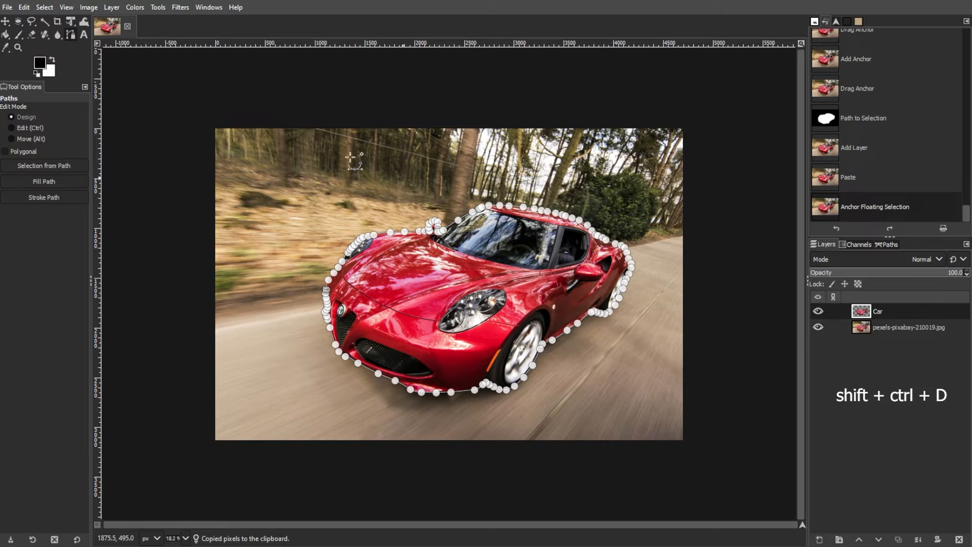
{"action": "left_click", "coordinate": [6, 21]}
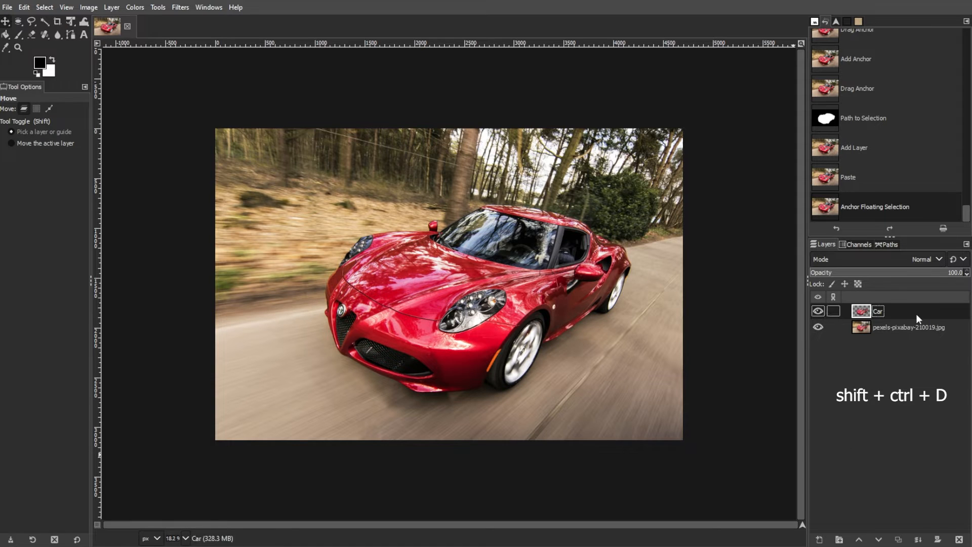
Duplicate the Car layer and open the G'MIC-Qt filters for the copy
{"action": "key", "text": "ctrl+shift+d"}
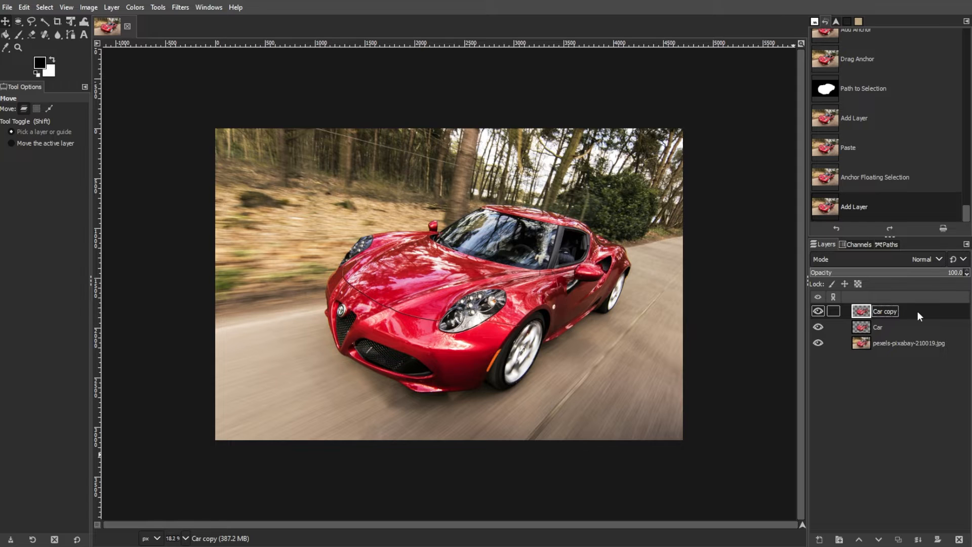
{"action": "left_click", "coordinate": [171, 10]}
{"action": "left_click", "coordinate": [247, 323]}
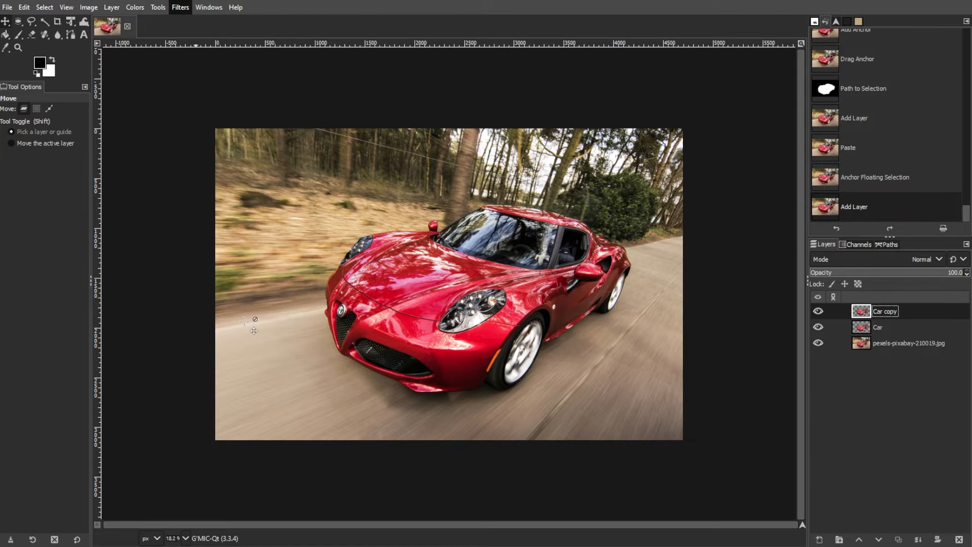
Find the Smooth [Bilateral] filter, raise its spatial variance and iterations, and apply it to the car copy
{"action": "left_click", "coordinate": [175, 77]}
{"action": "type", "text": "bila"}
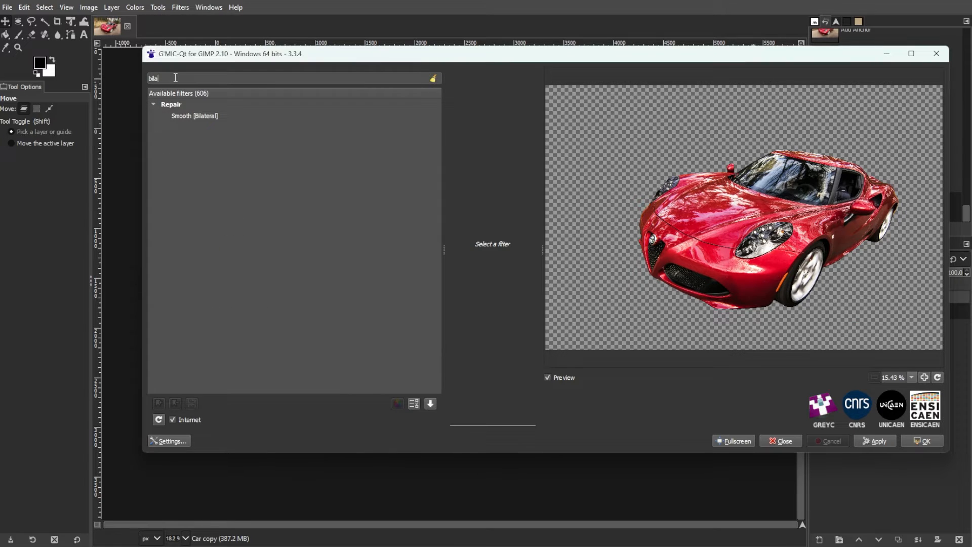
{"action": "left_click", "coordinate": [208, 116]}
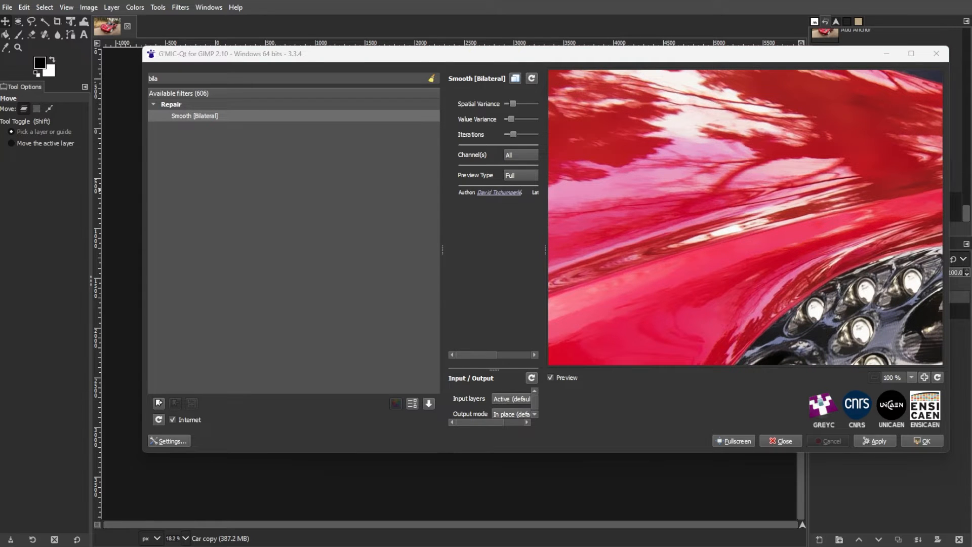
{"action": "left_click_drag", "start_coordinate": [513, 135], "coordinate": [524, 105]}
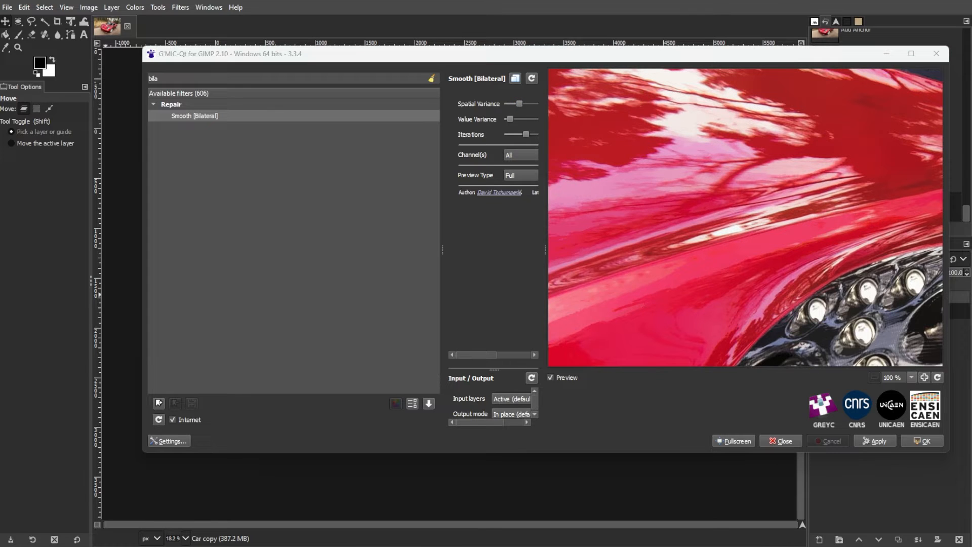
{"action": "left_click", "coordinate": [886, 443]}
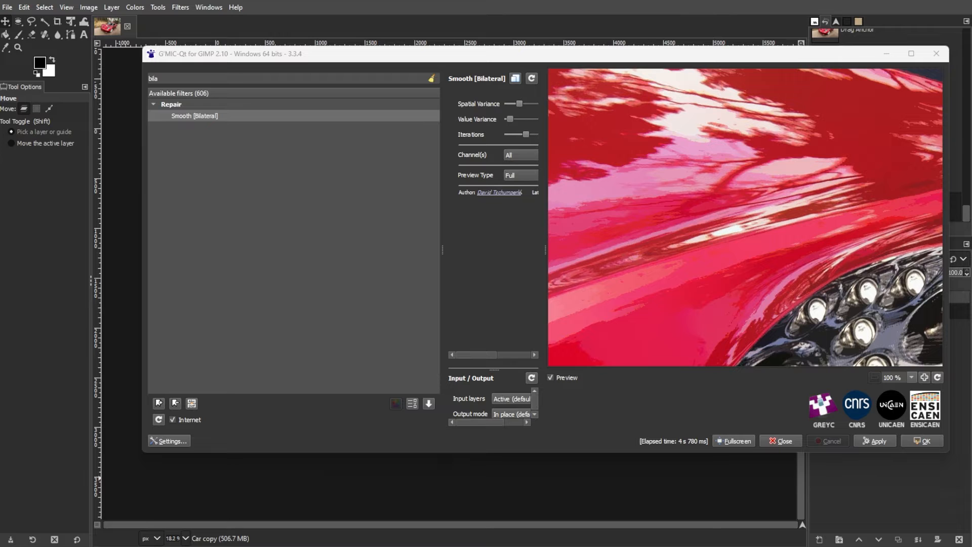
Clear the filter search and choose the Gradient Norm filter from the Contours group
{"action": "left_click", "coordinate": [309, 75]}
{"action": "key", "text": "BackSpace"}
{"action": "key", "text": "BackSpace"}
{"action": "key", "text": "BackSpace"}
{"action": "key", "text": "BackSpace"}
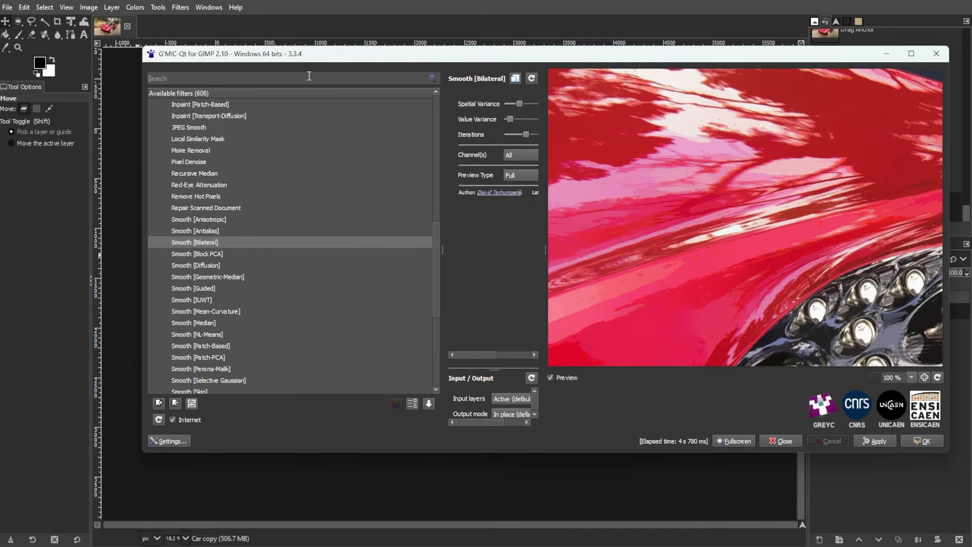
{"action": "scroll", "coordinate": [306, 128], "scroll_direction": "up", "scroll_amount": 10}
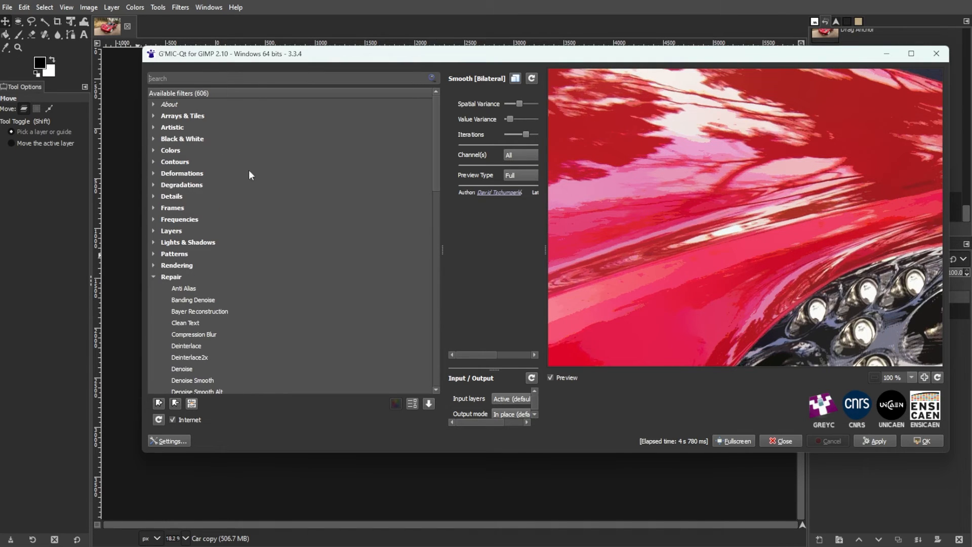
{"action": "left_click", "coordinate": [153, 162]}
{"action": "left_click", "coordinate": [190, 277]}
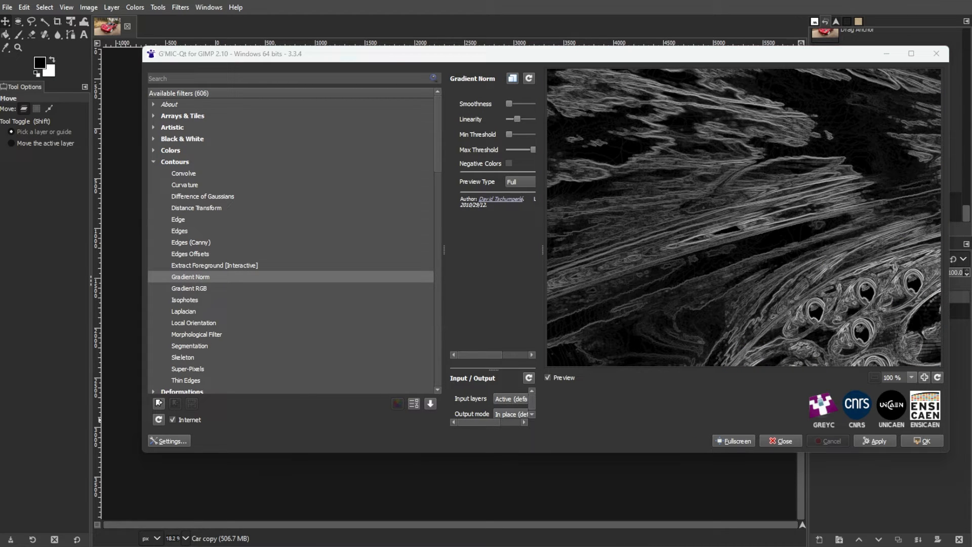
Raise Gradient Norm's linearity and min threshold slightly, lower its max threshold, and apply it to the car copy
{"action": "left_click_drag", "start_coordinate": [520, 104], "coordinate": [520, 150]}
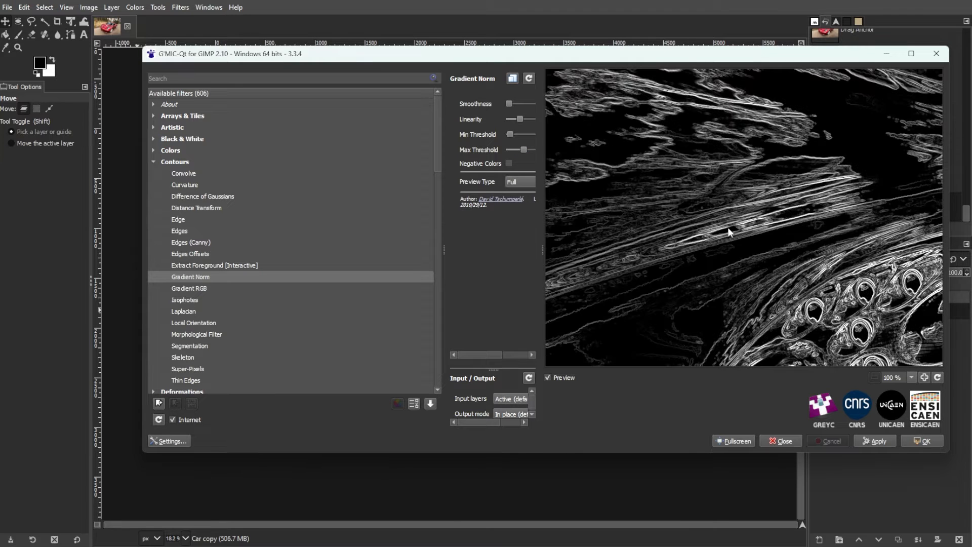
{"action": "left_click", "coordinate": [525, 182]}
{"action": "left_click", "coordinate": [525, 182]}
{"action": "left_click_drag", "start_coordinate": [522, 150], "coordinate": [516, 135]}
{"action": "left_click_drag", "start_coordinate": [845, 267], "coordinate": [800, 278]}
{"action": "left_click", "coordinate": [863, 443]}
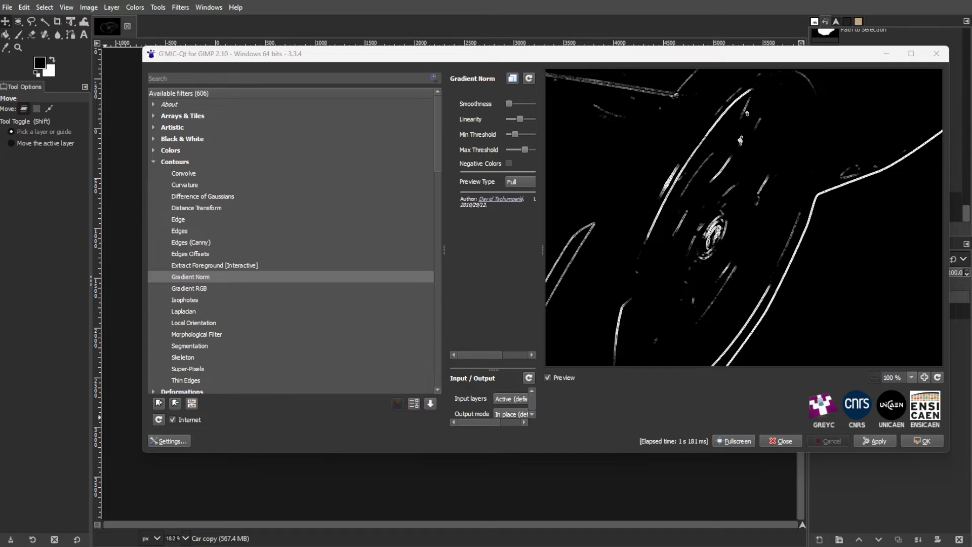
Search the filters for "iso" and apply Anisotropic Tutorial to smooth the car outline
{"action": "left_click", "coordinate": [163, 80]}
{"action": "type", "text": "isol"}
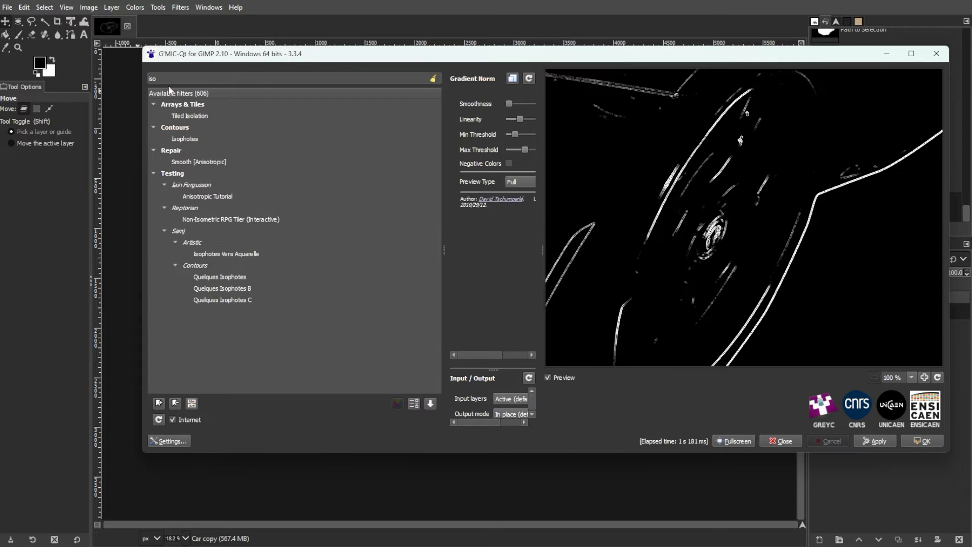
{"action": "left_click", "coordinate": [223, 196]}
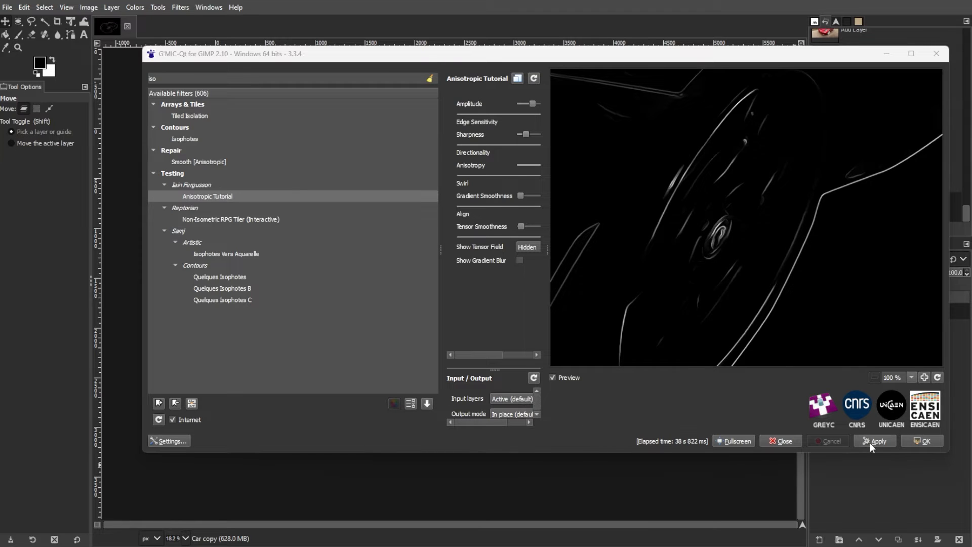
{"action": "left_click", "coordinate": [872, 442]}
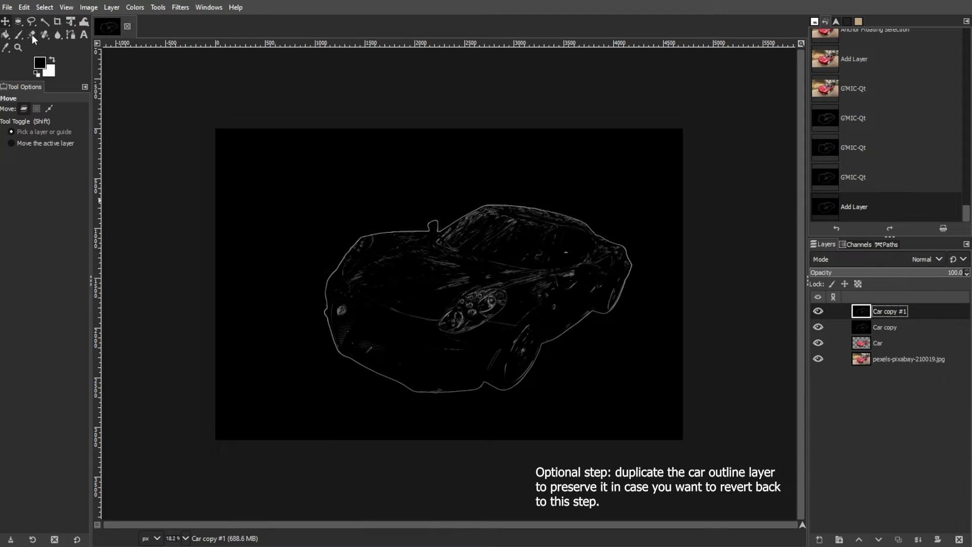
Smudge the outline outward around the front wheel and along the side sill with the Smudge tool
{"action": "left_click", "coordinate": [155, 8]}
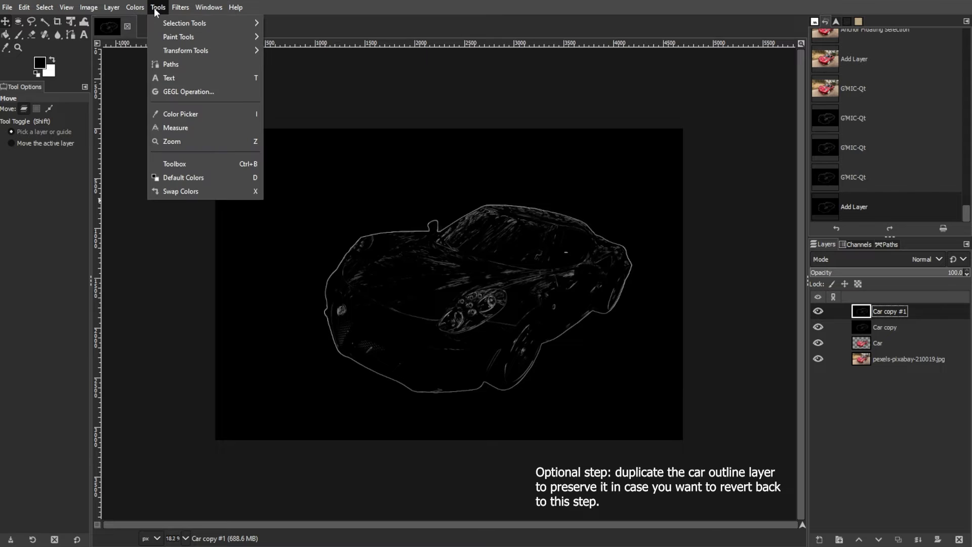
{"action": "mouse_move", "coordinate": [161, 35]}
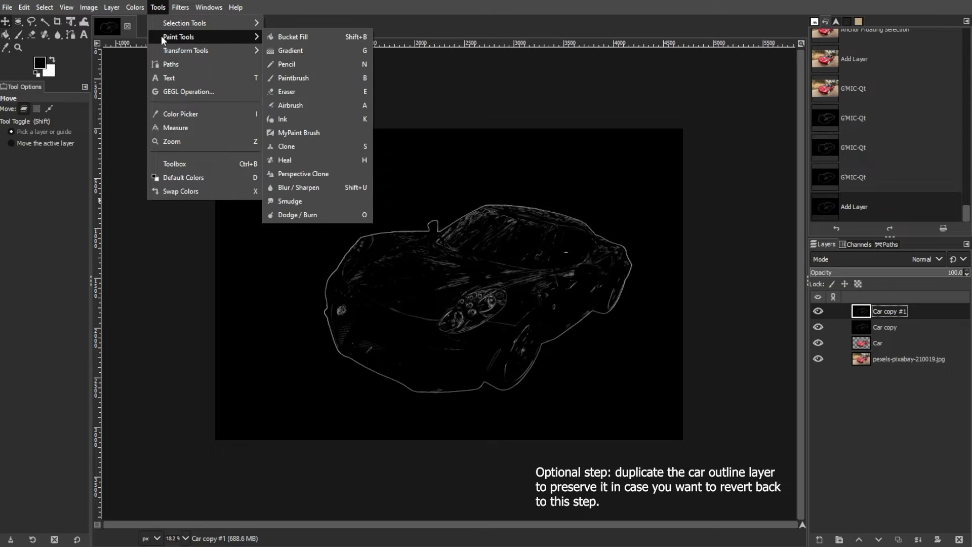
{"action": "left_click", "coordinate": [333, 202]}
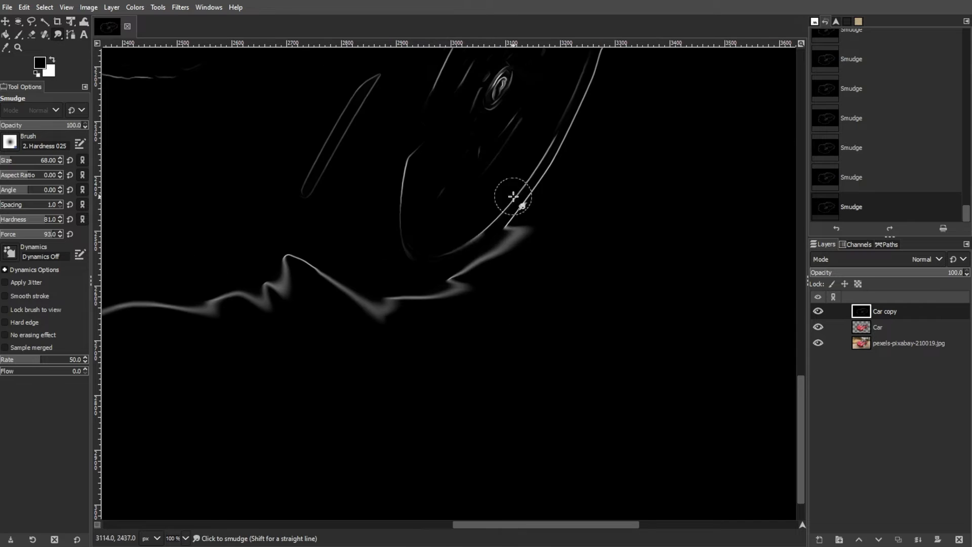
{"action": "left_click_drag", "start_coordinate": [515, 199], "coordinate": [531, 282]}
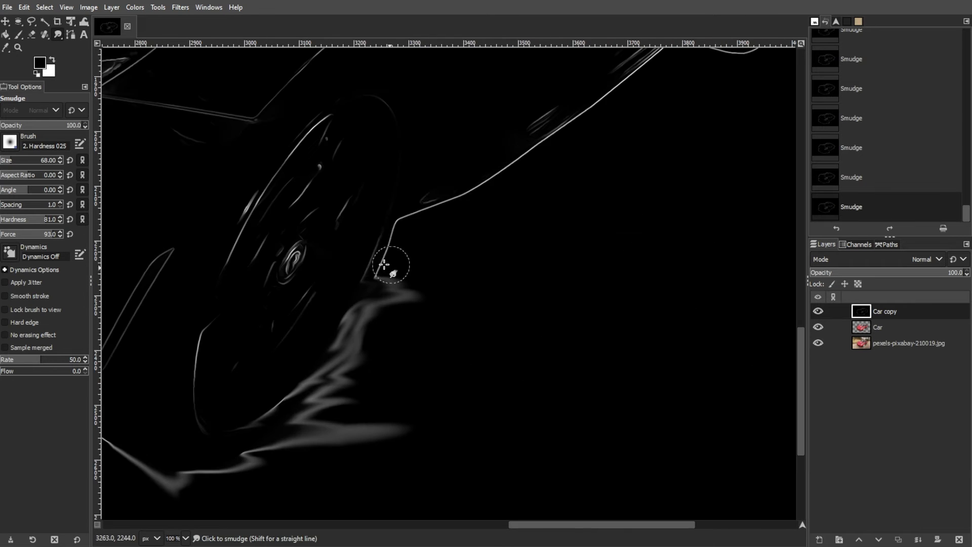
{"action": "left_click_drag", "start_coordinate": [383, 264], "coordinate": [578, 130]}
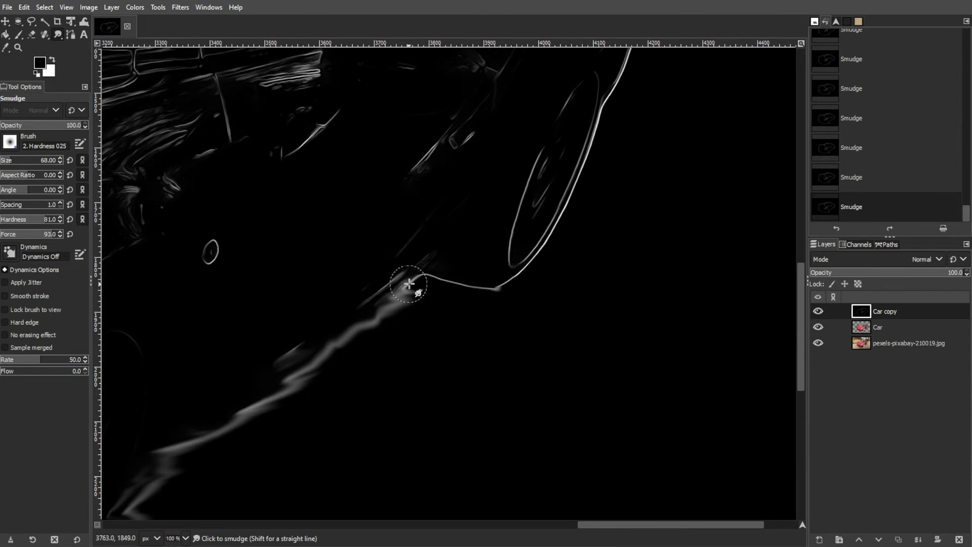
Smudge the outline outward around the rear wheel and up the car's rear end
{"action": "mouse_move", "coordinate": [412, 282]}
{"action": "left_mouse_down"}
{"action": "mouse_move", "coordinate": [618, 200]}
{"action": "mouse_move", "coordinate": [605, 108]}
{"action": "left_mouse_up"}
{"action": "scroll", "coordinate": [605, 108], "scroll_direction": "up", "scroll_amount": 5}
{"action": "mouse_move", "coordinate": [602, 349]}
{"action": "left_mouse_down"}
{"action": "mouse_move", "coordinate": [618, 165]}
{"action": "mouse_move", "coordinate": [568, 167]}
{"action": "mouse_move", "coordinate": [475, 116]}
{"action": "left_mouse_up"}
Smudge the outline along the car's roof, mirror, hood and front edge to finish the streaked contour
{"action": "key", "text": "minus"}
{"action": "mouse_move", "coordinate": [147, 175]}
{"action": "left_mouse_down"}
{"action": "mouse_move", "coordinate": [511, 217]}
{"action": "mouse_move", "coordinate": [636, 263]}
{"action": "mouse_move", "coordinate": [575, 241]}
{"action": "left_mouse_up"}
{"action": "key", "text": "minus"}
{"action": "left_click_drag", "start_coordinate": [167, 218], "coordinate": [359, 160]}
{"action": "scroll", "coordinate": [359, 160], "scroll_direction": "left", "scroll_amount": 5}
{"action": "mouse_move", "coordinate": [170, 433]}
{"action": "left_mouse_down"}
{"action": "mouse_move", "coordinate": [317, 219]}
{"action": "mouse_move", "coordinate": [402, 224]}
{"action": "mouse_move", "coordinate": [481, 182]}
{"action": "left_mouse_up"}
{"action": "scroll", "coordinate": [496, 180], "scroll_direction": "down", "scroll_amount": 3}
{"action": "scroll", "coordinate": [497, 181], "scroll_direction": "left", "scroll_amount": 5}
{"action": "key", "text": "minus"}
{"action": "key", "text": "minus"}
{"action": "key", "text": "minus"}
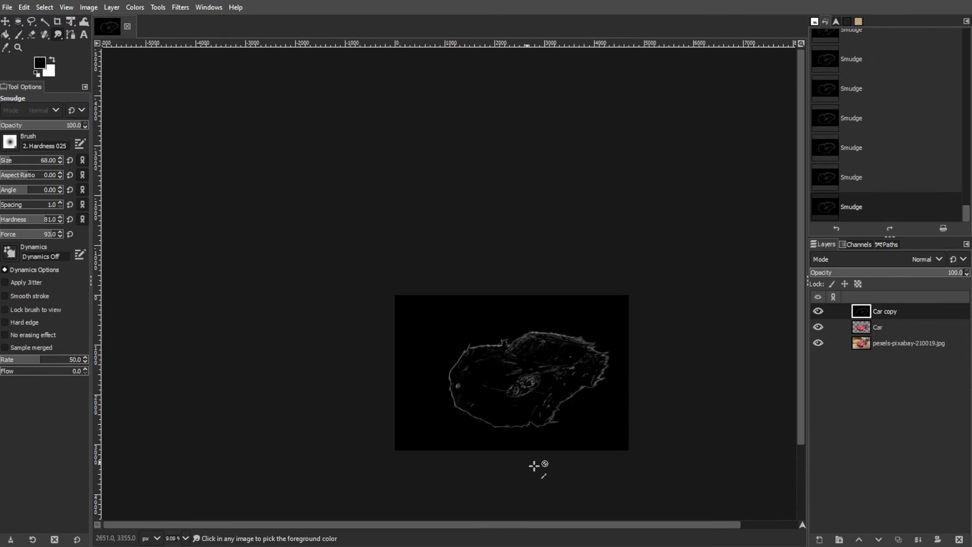
Duplicate the Car copy layer and apply a Gaussian Blur with a size of 20 to the duplicate
{"action": "left_click", "coordinate": [904, 314]}
{"action": "key", "text": "shift+ctrl+d"}
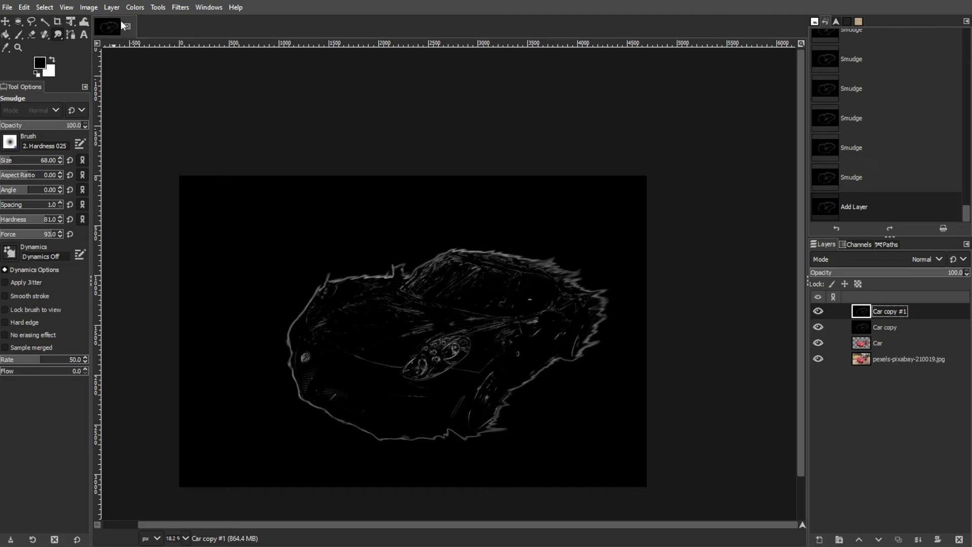
{"action": "left_click", "coordinate": [179, 10]}
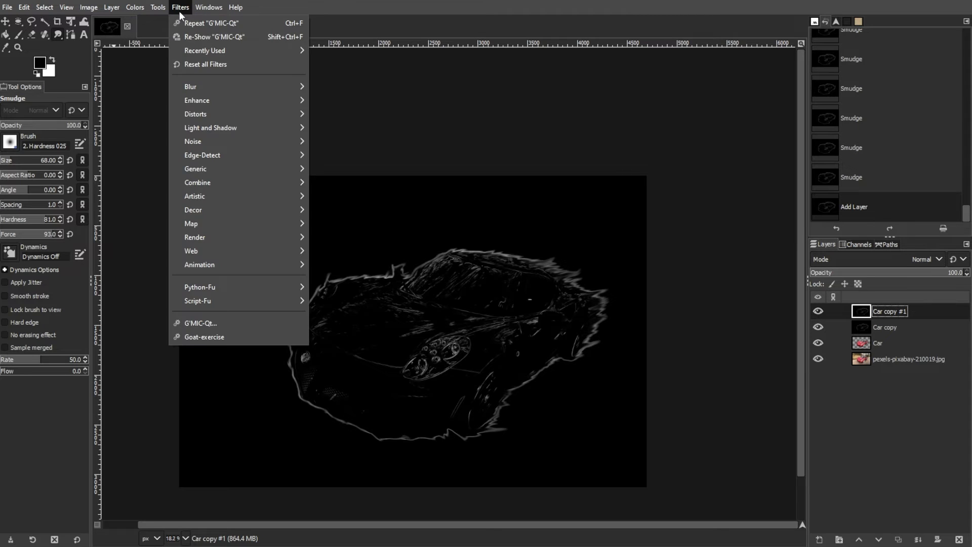
{"action": "mouse_move", "coordinate": [184, 83]}
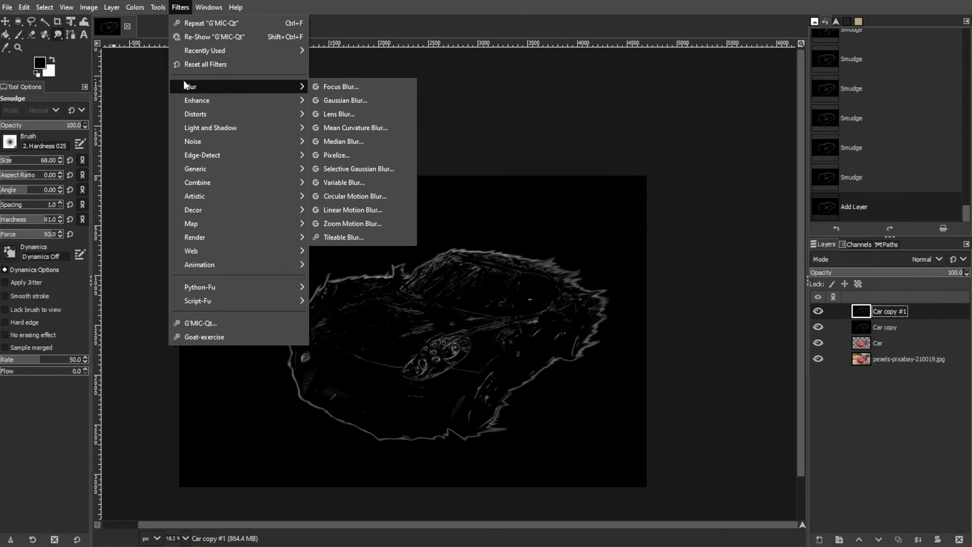
{"action": "left_click", "coordinate": [347, 100]}
{"action": "type", "text": "20"}
{"action": "key", "text": "Tab"}
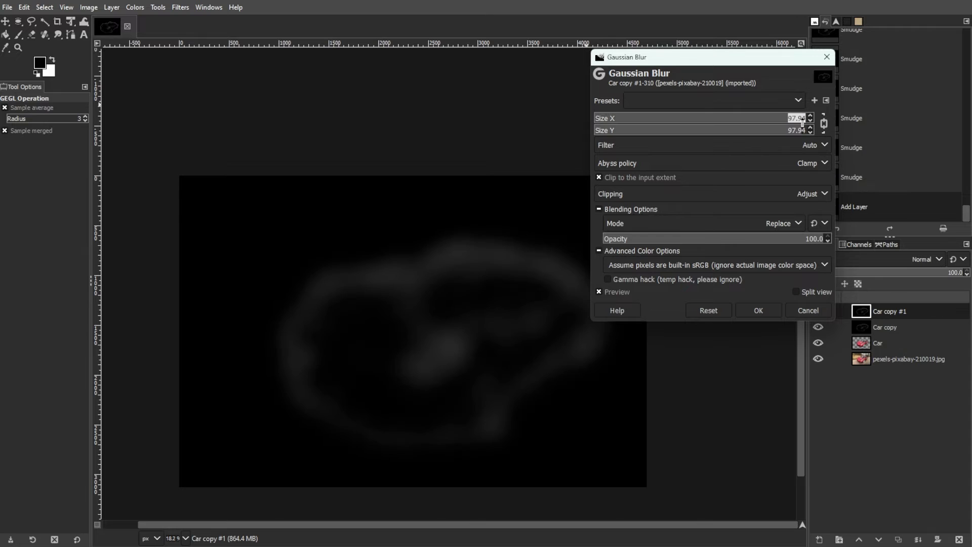
{"action": "left_click", "coordinate": [767, 310]}
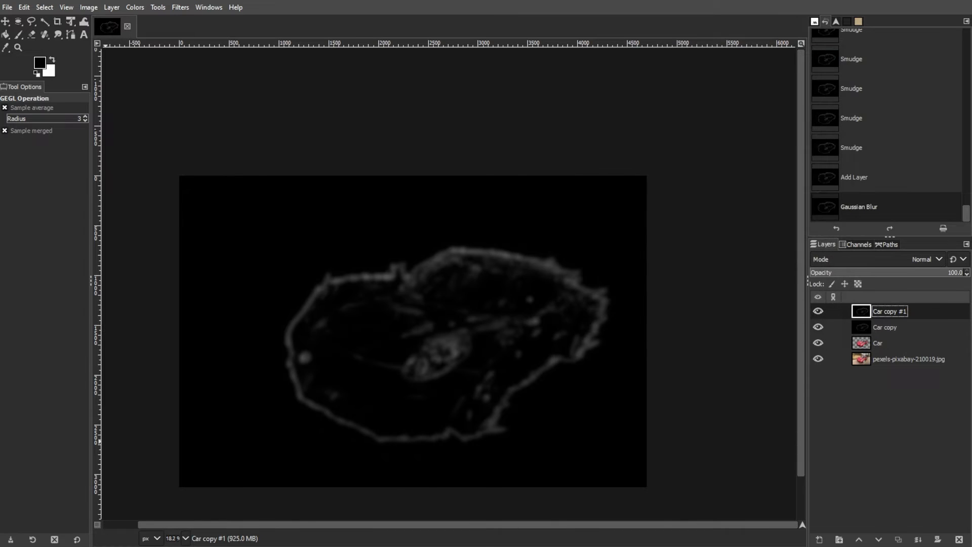
Set the blurred Car copy #1 layer's blending mode to Screen and duplicate that layer
{"action": "left_click", "coordinate": [931, 258]}
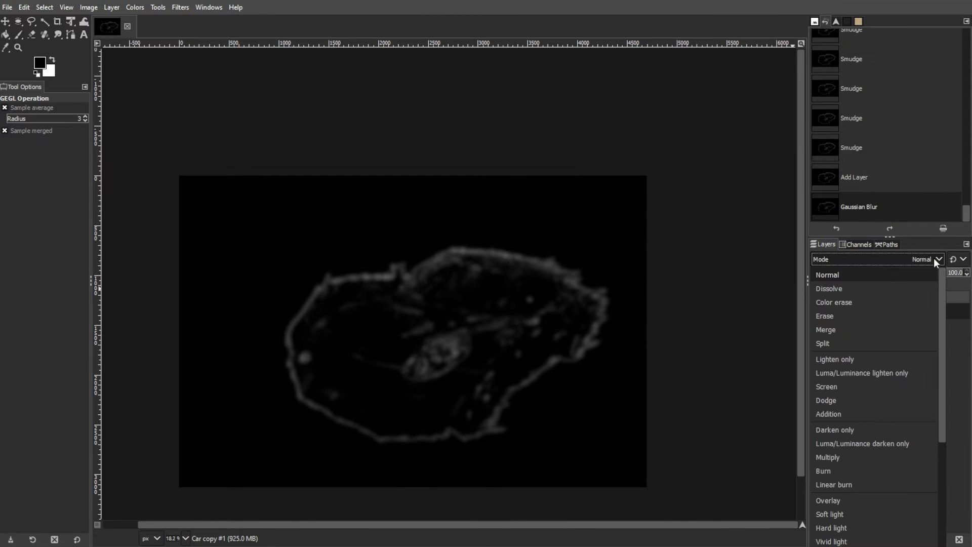
{"action": "left_click", "coordinate": [840, 387]}
{"action": "key", "text": "shift+ctrl+d"}
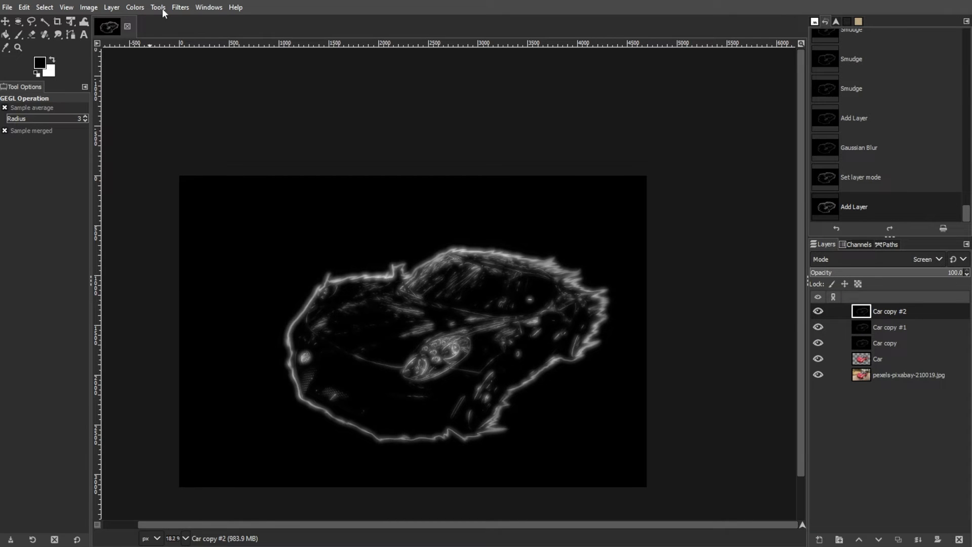
Apply Gaussian Blur to the Car copy #2 layer and repeat the same blur once more
{"action": "left_click", "coordinate": [179, 7]}
{"action": "mouse_move", "coordinate": [230, 84]}
{"action": "left_click", "coordinate": [354, 97]}
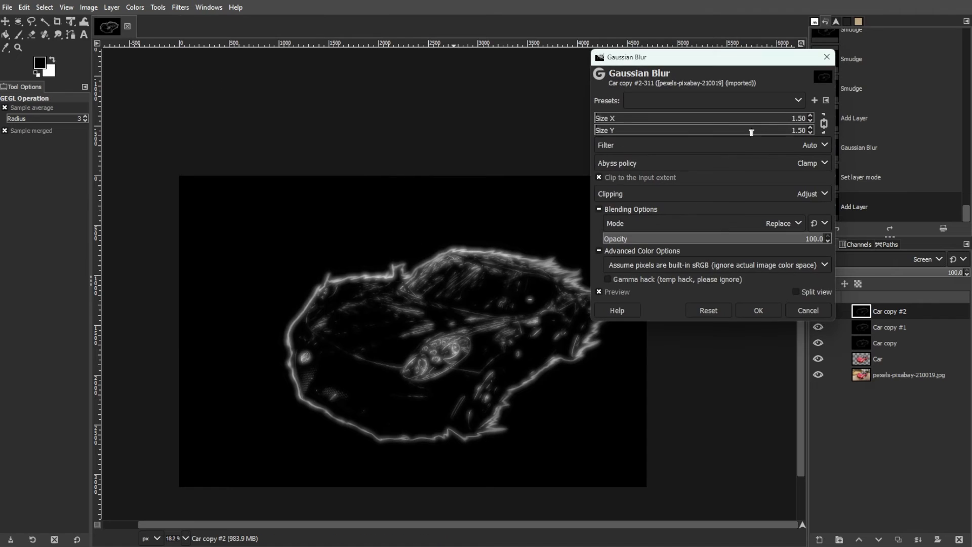
{"action": "left_click", "coordinate": [761, 309]}
{"action": "left_click", "coordinate": [929, 260]}
{"action": "key", "text": "Escape"}
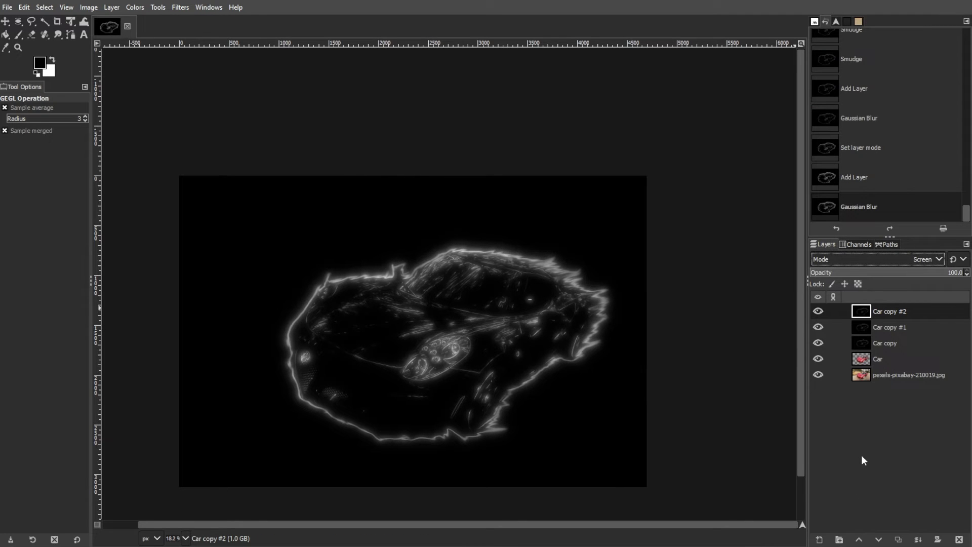
{"action": "key", "text": "ctrl+f"}
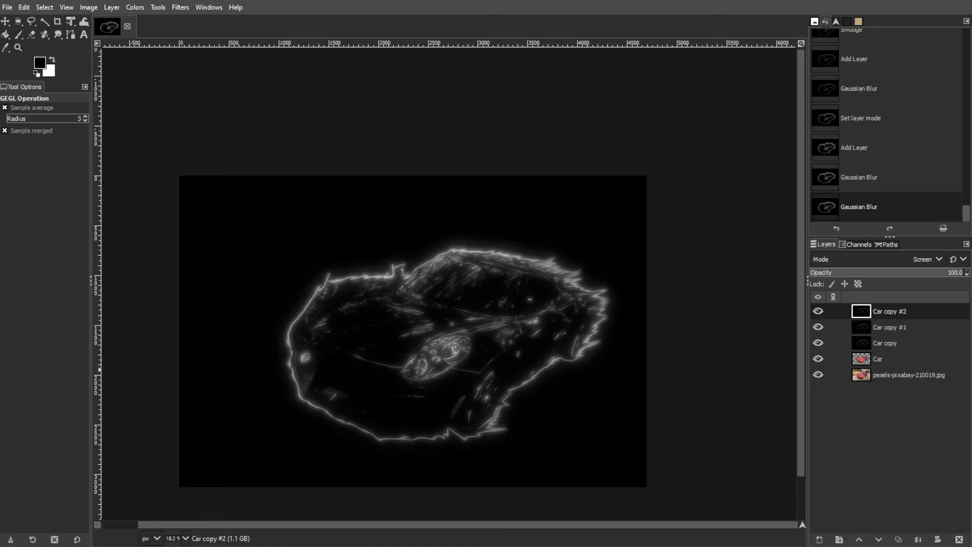
Create a layer from the visible image and tint it yellow with Color Balance, setting highlights to red 100, green 66.7 and blue 30.1
{"action": "right_click", "coordinate": [886, 310]}
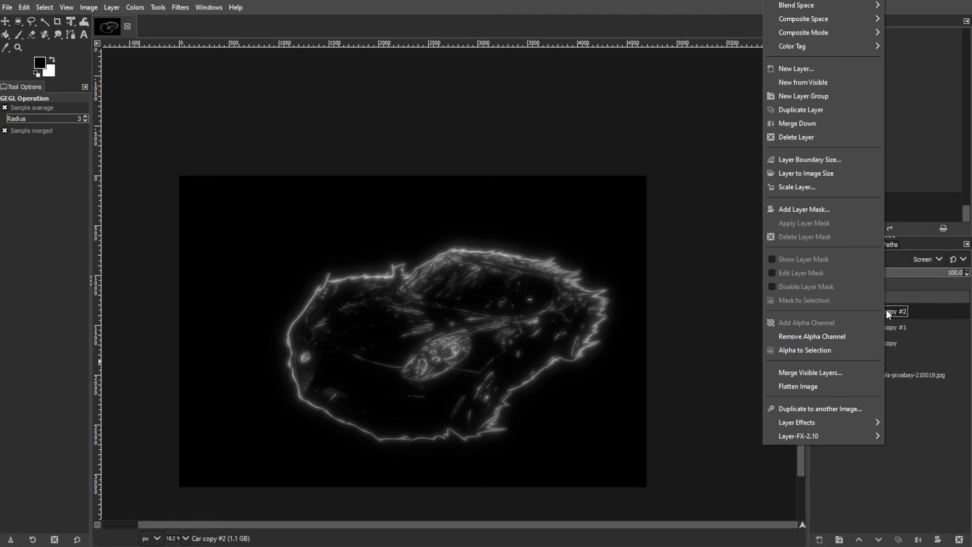
{"action": "left_click", "coordinate": [823, 79]}
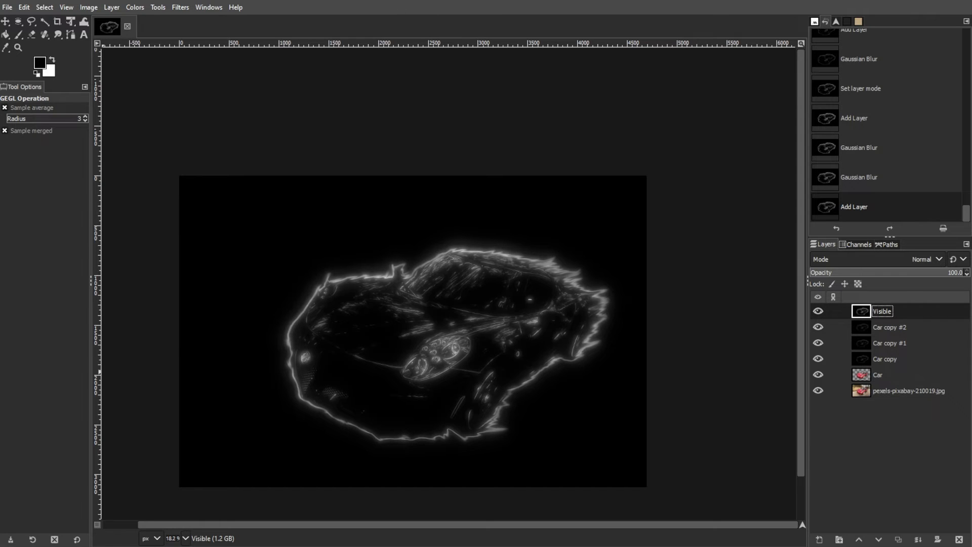
{"action": "left_click", "coordinate": [139, 9]}
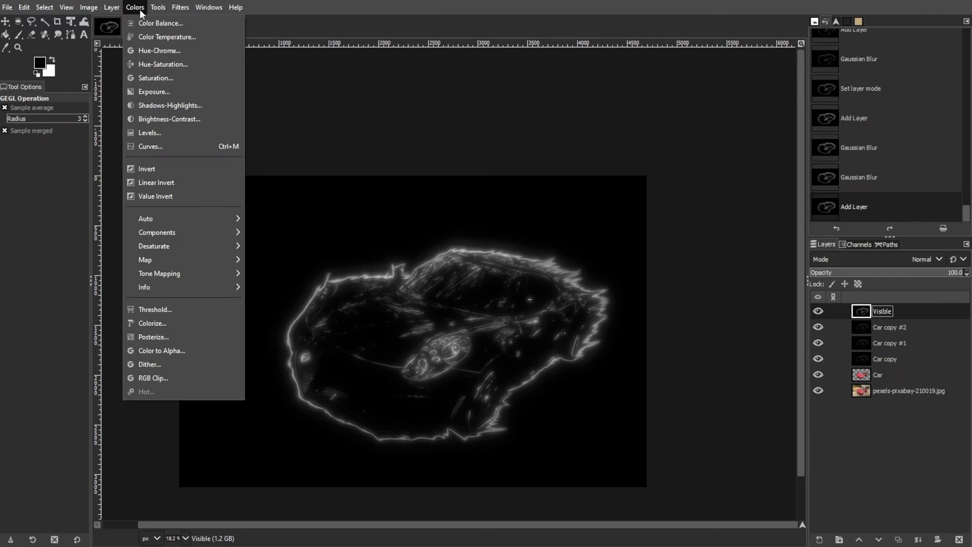
{"action": "left_click", "coordinate": [144, 23]}
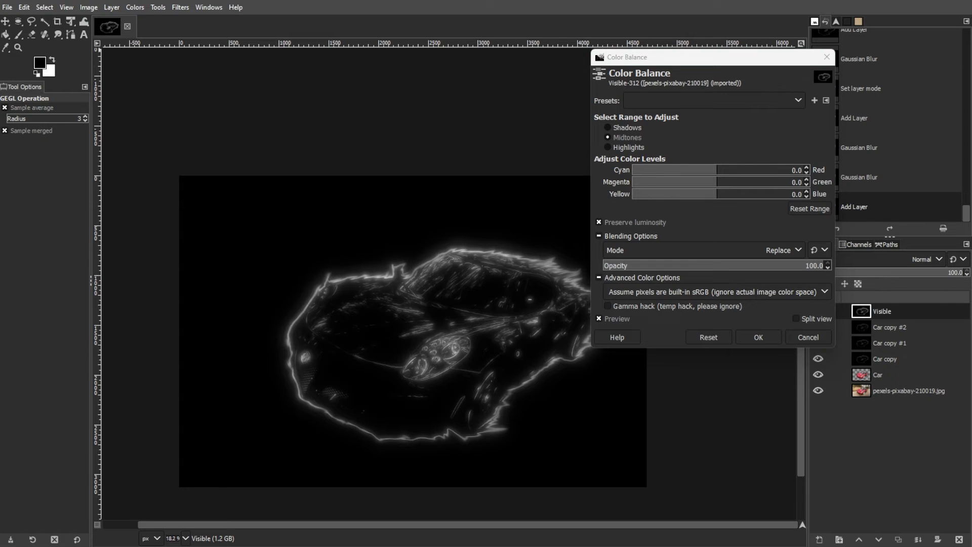
{"action": "left_click_drag", "start_coordinate": [719, 170], "coordinate": [774, 183]}
{"action": "left_click", "coordinate": [608, 128]}
{"action": "left_click", "coordinate": [627, 137]}
{"action": "left_click", "coordinate": [626, 147]}
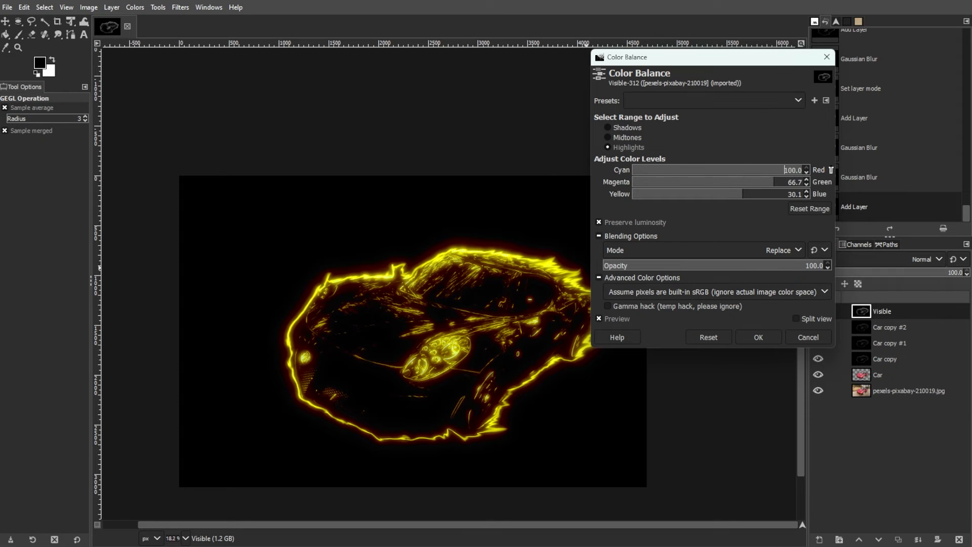
{"action": "left_click", "coordinate": [758, 337]}
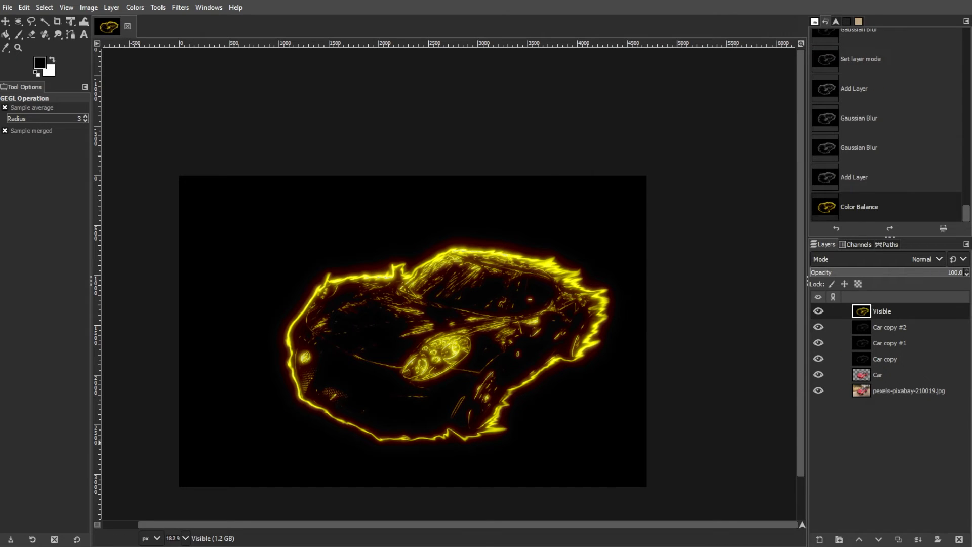
Add a new transparent layer named "Intense effect" above the Visible layer
{"action": "left_click", "coordinate": [819, 539]}
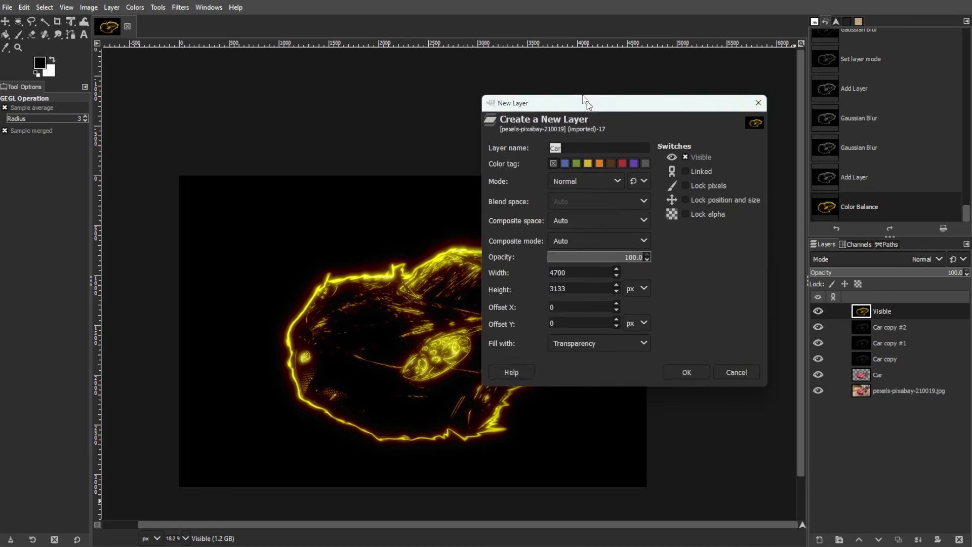
{"action": "left_click", "coordinate": [560, 113]}
{"action": "type", "text": "Intense effect"}
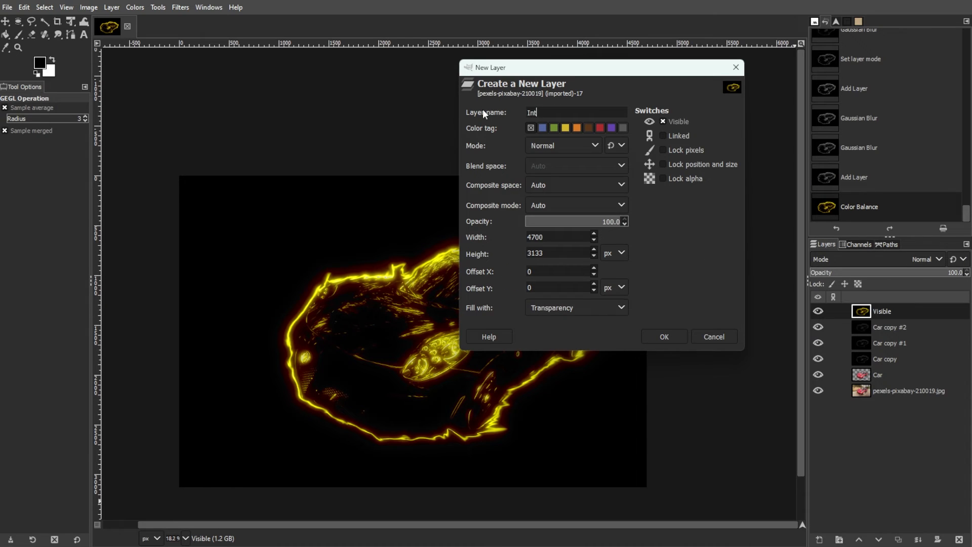
{"action": "left_click", "coordinate": [557, 307]}
{"action": "left_click", "coordinate": [555, 362]}
{"action": "left_click", "coordinate": [664, 337]}
Render Solid Noise on the Intense effect layer with Pin light blending and increased size and detail
{"action": "left_click", "coordinate": [180, 7]}
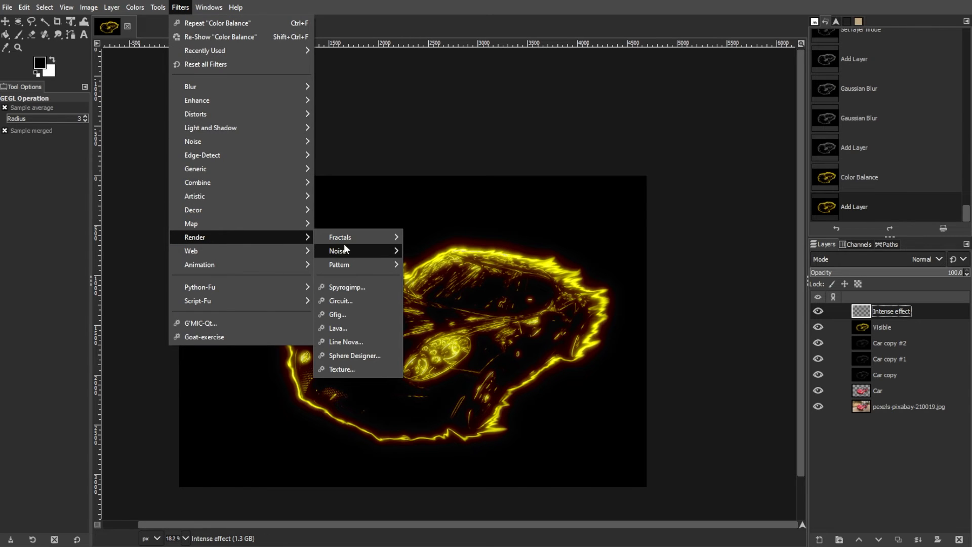
{"action": "mouse_move", "coordinate": [347, 248]}
{"action": "left_click", "coordinate": [430, 306]}
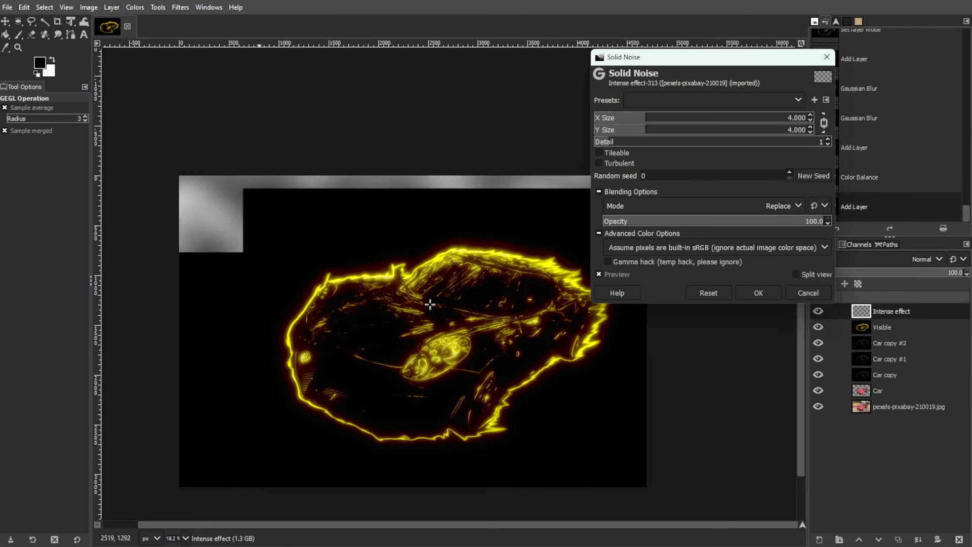
{"action": "left_click", "coordinate": [772, 205]}
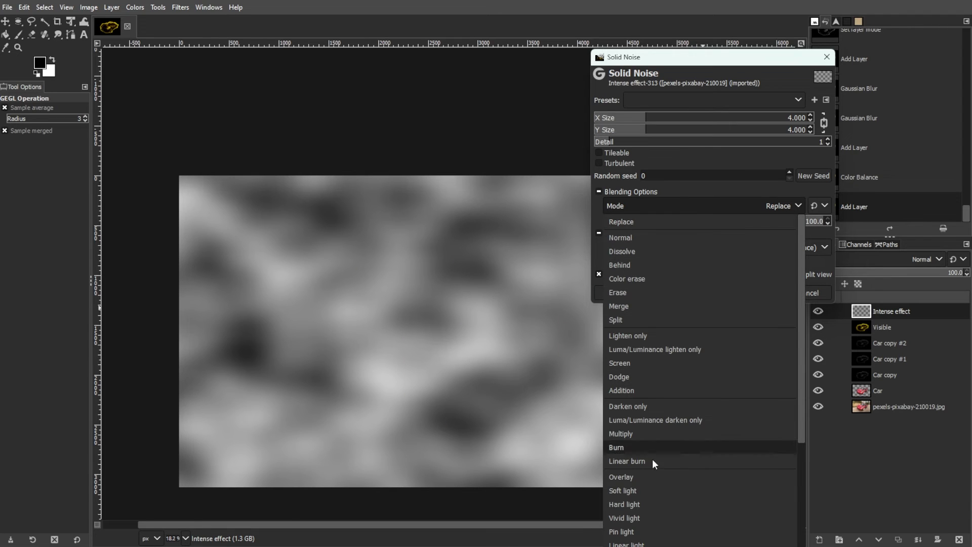
{"action": "scroll", "coordinate": [659, 439], "scroll_direction": "down", "scroll_amount": 1}
{"action": "scroll", "coordinate": [658, 455], "scroll_direction": "down", "scroll_amount": 2}
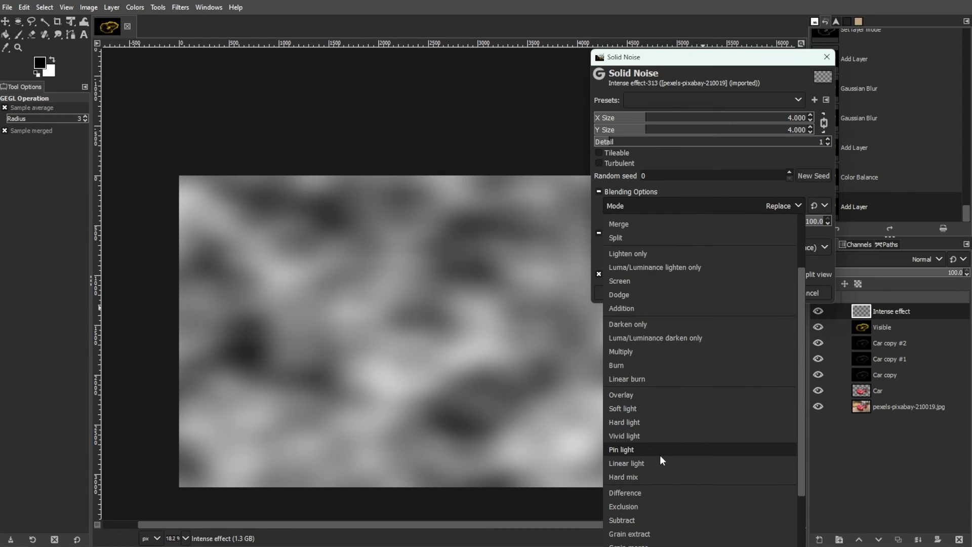
{"action": "left_click", "coordinate": [660, 455]}
{"action": "left_click", "coordinate": [735, 118]}
{"action": "left_click_drag", "start_coordinate": [735, 118], "coordinate": [754, 119]}
{"action": "left_click_drag", "start_coordinate": [653, 141], "coordinate": [762, 142]}
{"action": "left_click", "coordinate": [757, 293]}
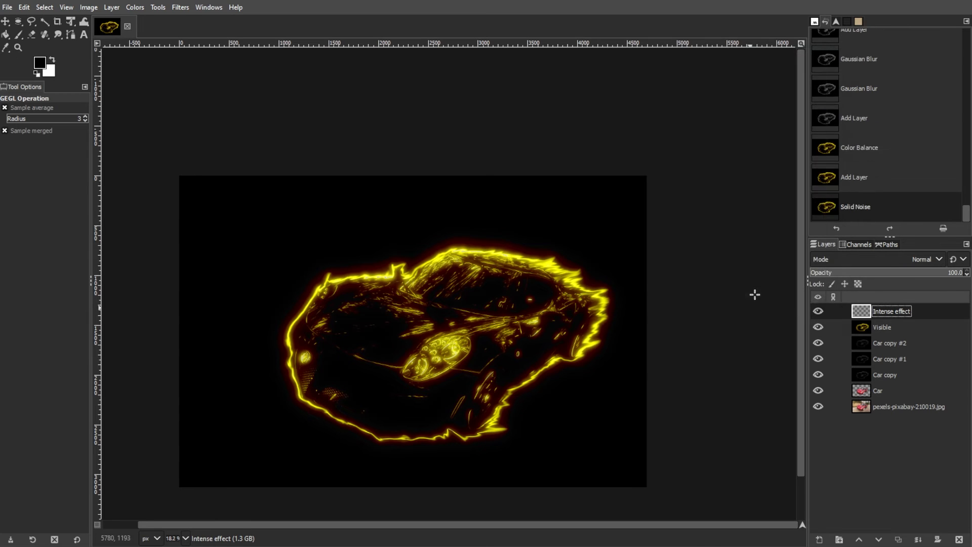
Adjust the Intense effect layer's tones by reshaping its color curve with Curves
{"action": "left_click", "coordinate": [135, 8]}
{"action": "left_click", "coordinate": [151, 146]}
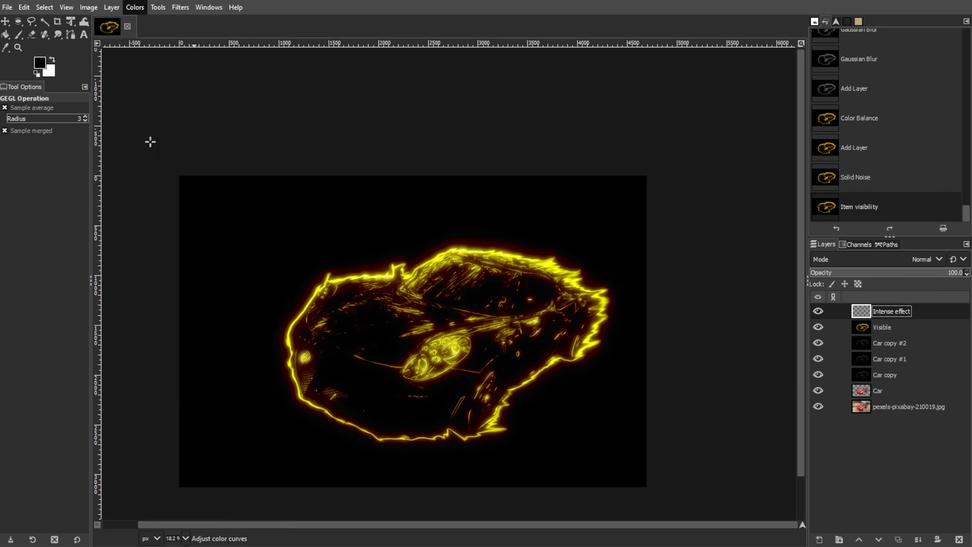
{"action": "mouse_move", "coordinate": [813, 142]}
{"action": "left_mouse_down"}
{"action": "mouse_move", "coordinate": [732, 129]}
{"action": "mouse_move", "coordinate": [736, 140]}
{"action": "mouse_move", "coordinate": [813, 141]}
{"action": "left_mouse_up"}
{"action": "left_click_drag", "start_coordinate": [640, 260], "coordinate": [714, 219]}
{"action": "left_click", "coordinate": [744, 393]}
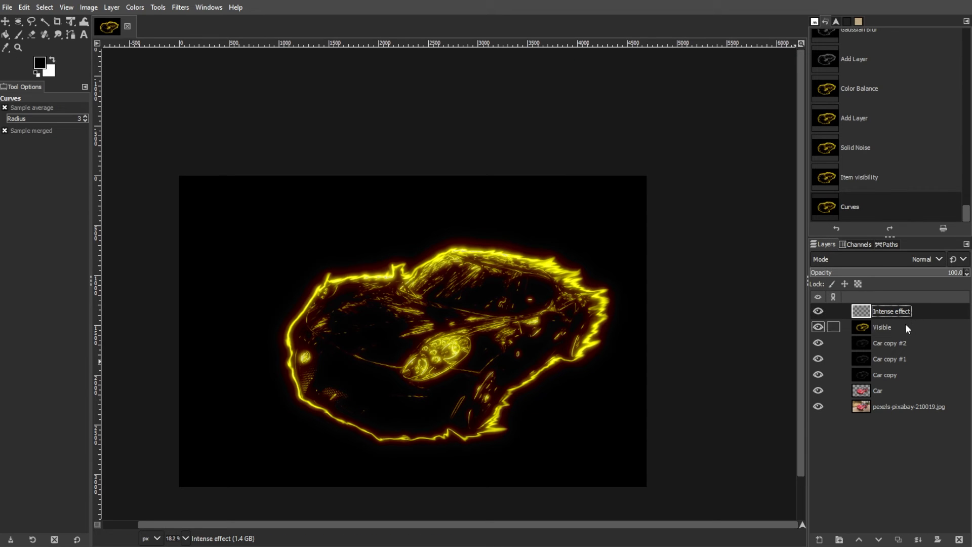
Merge the Intense effect layer down into the Visible layer and set the merged layer's mode to Screen
{"action": "left_click", "coordinate": [918, 539]}
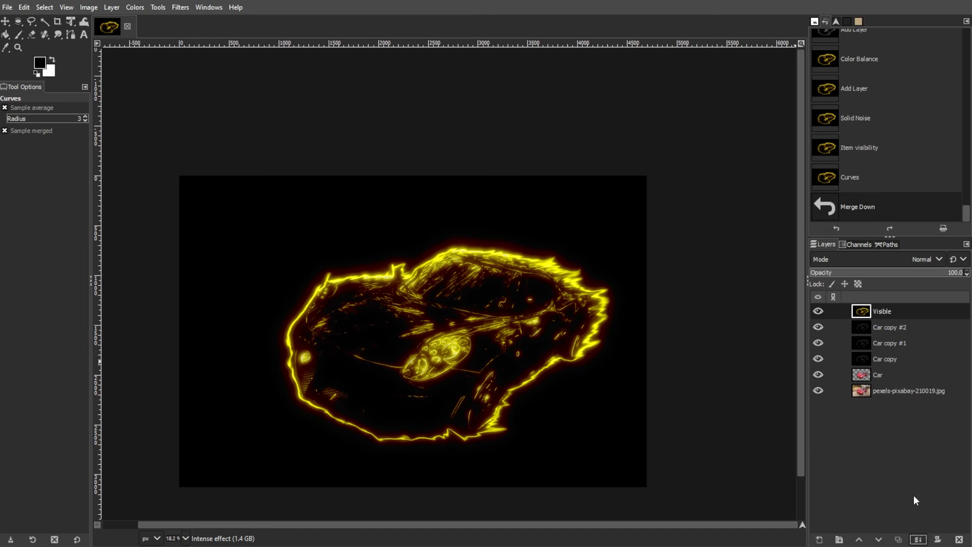
{"action": "left_click", "coordinate": [912, 261]}
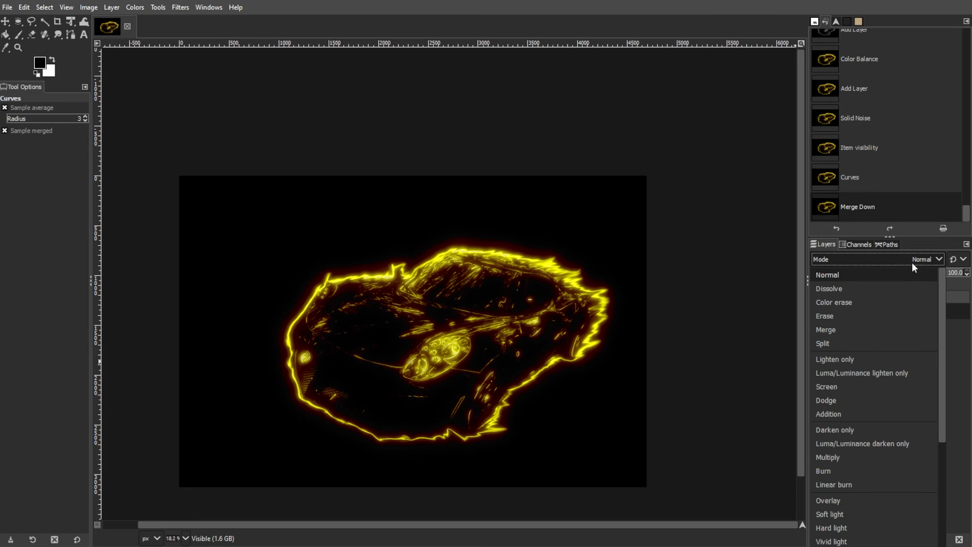
{"action": "left_click", "coordinate": [840, 386]}
Hide the Car copy #2, Car copy #1 and Car copy layers
{"action": "left_click", "coordinate": [818, 327]}
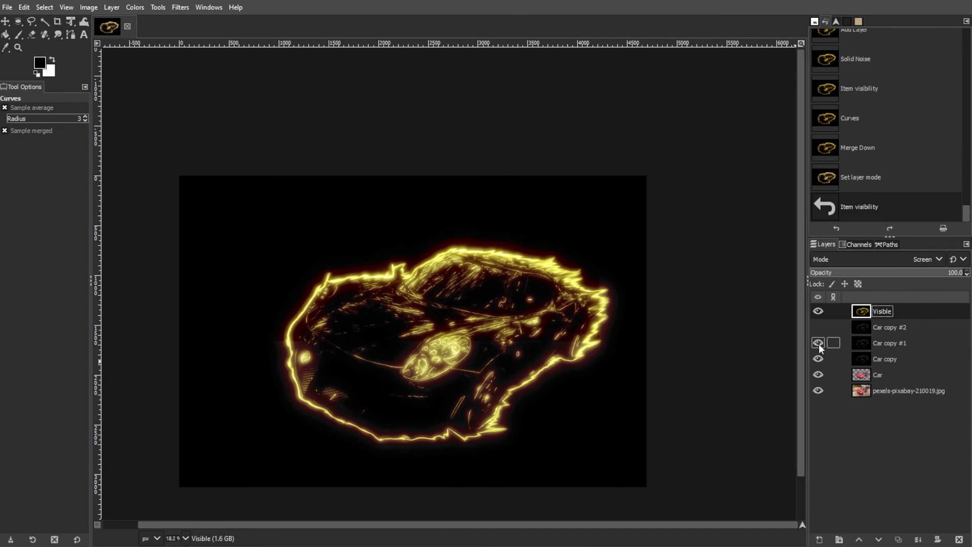
{"action": "left_click", "coordinate": [818, 343]}
{"action": "left_click", "coordinate": [818, 358]}
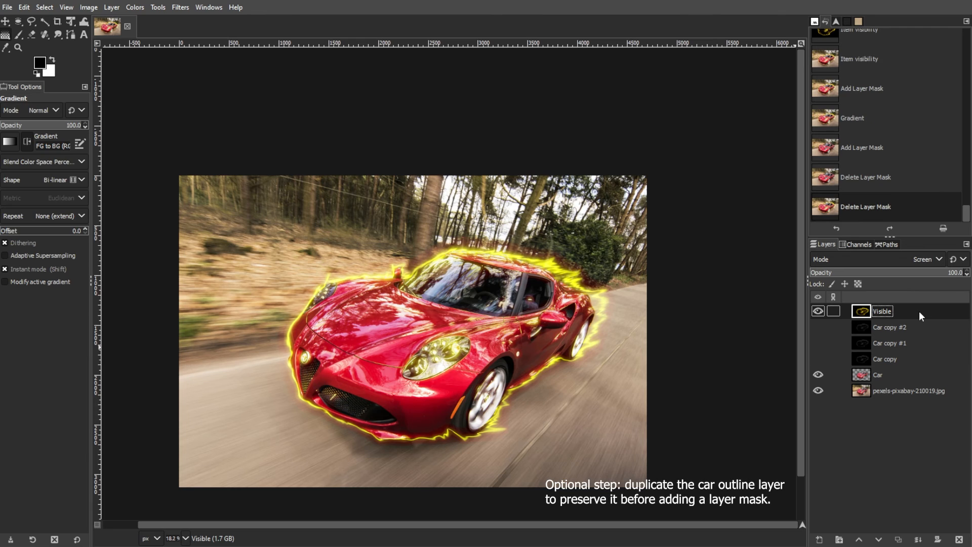
Duplicate the Visible layer and fade the duplicate with an inverted white layer mask carrying a bi-linear gradient drawn diagonally across the car
{"action": "key", "text": "shift+ctrl+d"}
{"action": "right_click", "coordinate": [916, 308]}
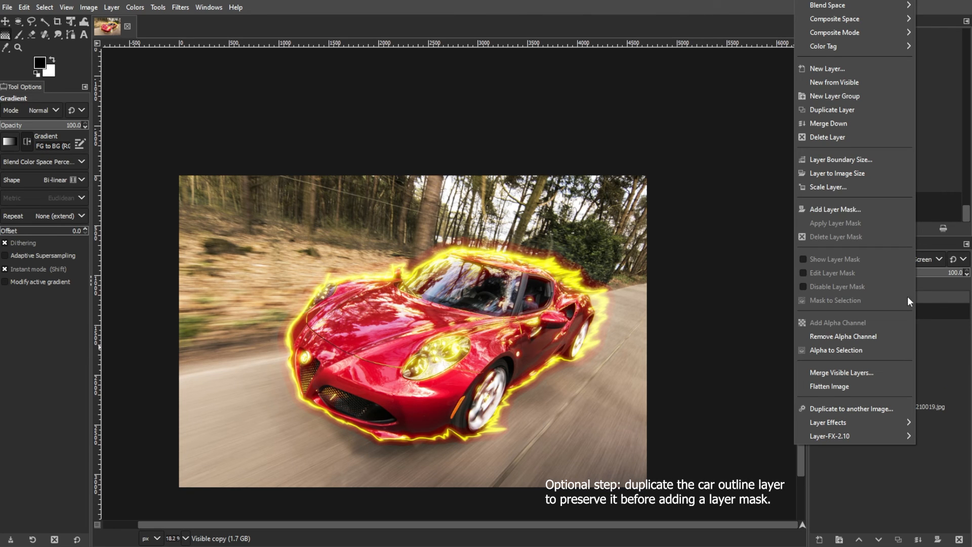
{"action": "left_click", "coordinate": [855, 210]}
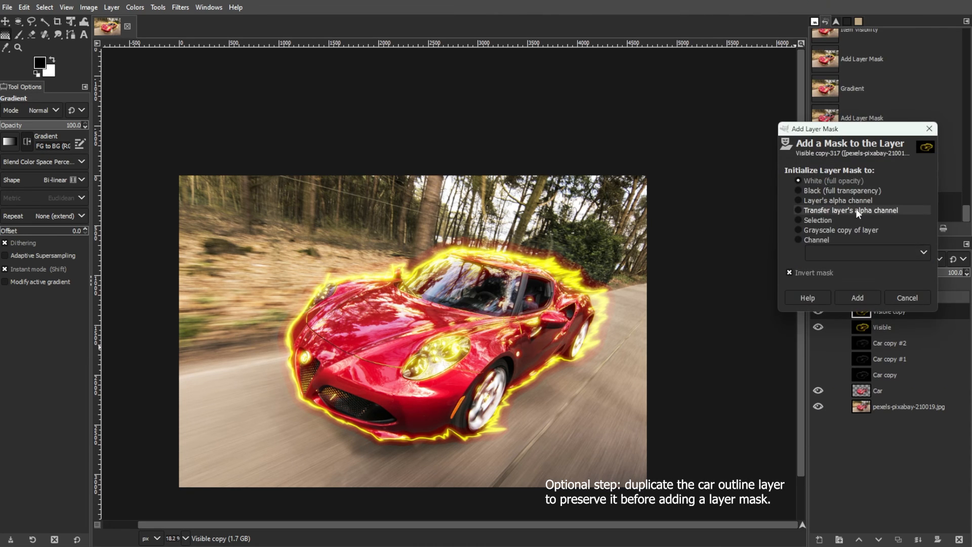
{"action": "left_click", "coordinate": [868, 297]}
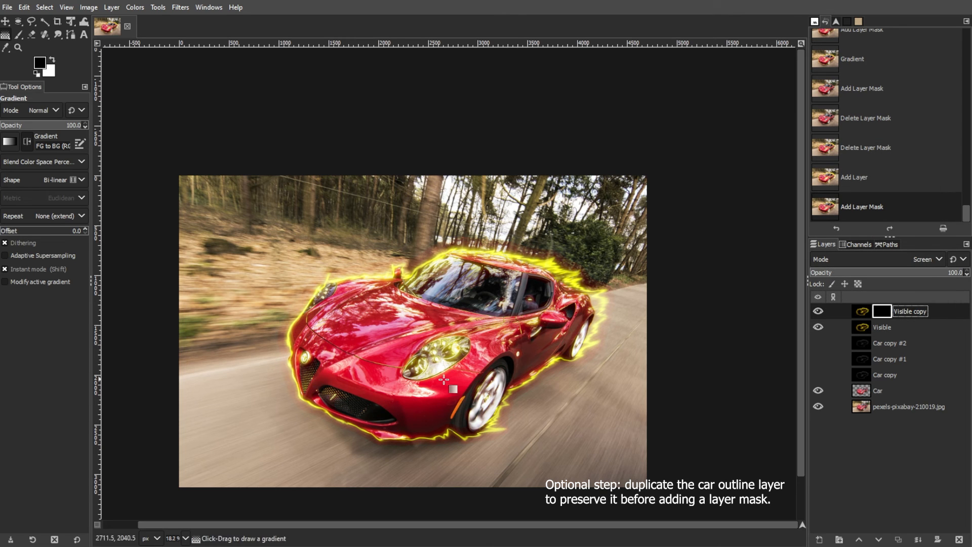
{"action": "left_click_drag", "start_coordinate": [289, 376], "coordinate": [591, 285]}
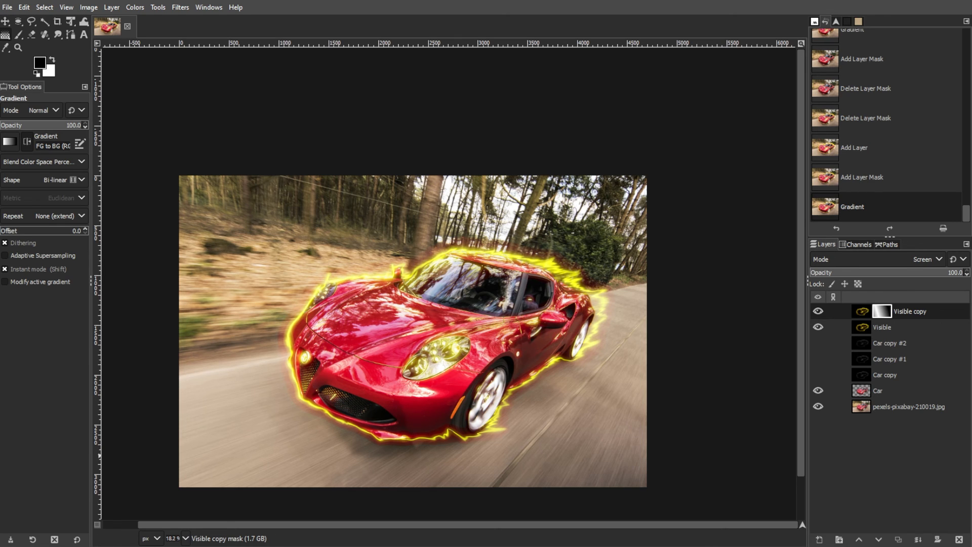
Sharpen the Car layer with Unsharp Mask, using a radius of 13.442 and an amount of 0.926
{"action": "left_click", "coordinate": [877, 390]}
{"action": "left_click", "coordinate": [181, 7]}
{"action": "mouse_move", "coordinate": [211, 101]}
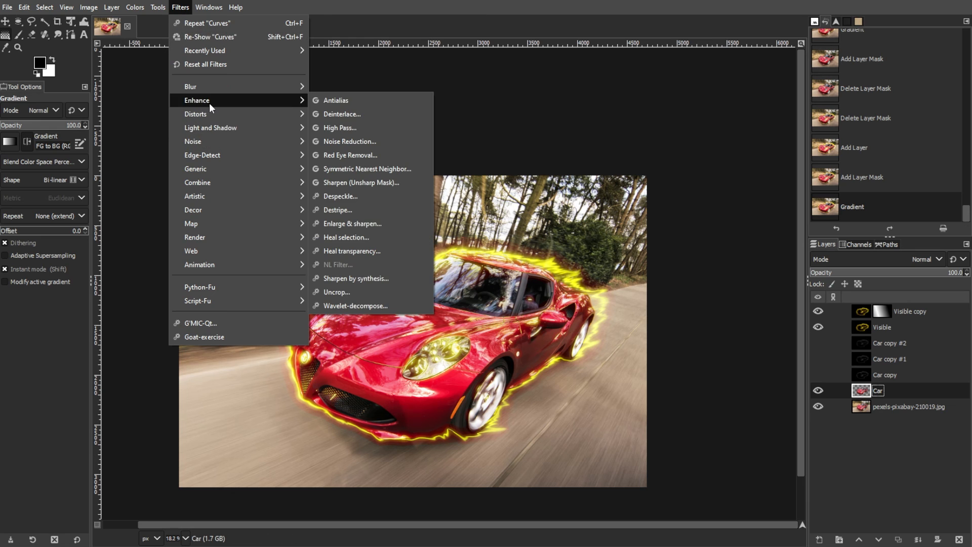
{"action": "left_click", "coordinate": [375, 183]}
{"action": "left_click_drag", "start_coordinate": [727, 124], "coordinate": [695, 133]}
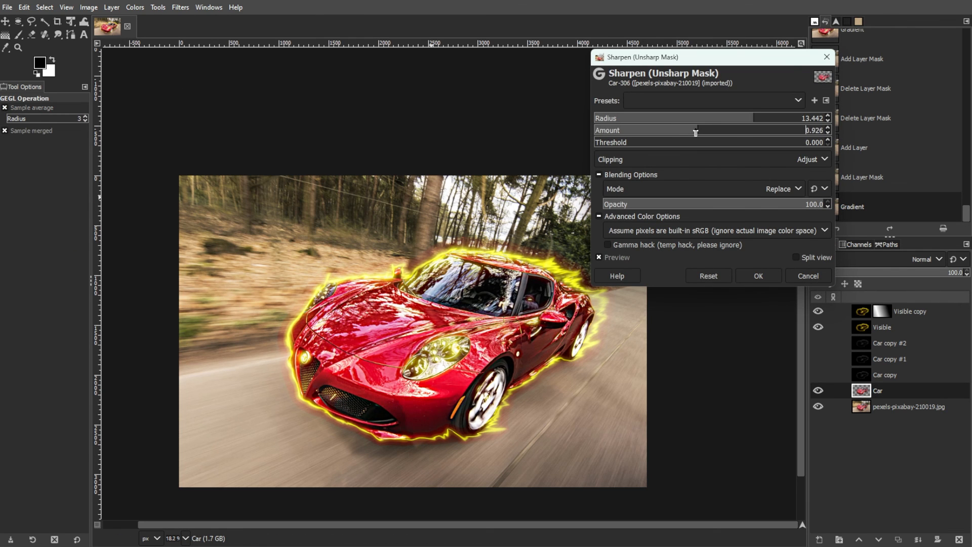
{"action": "left_click", "coordinate": [753, 275]}
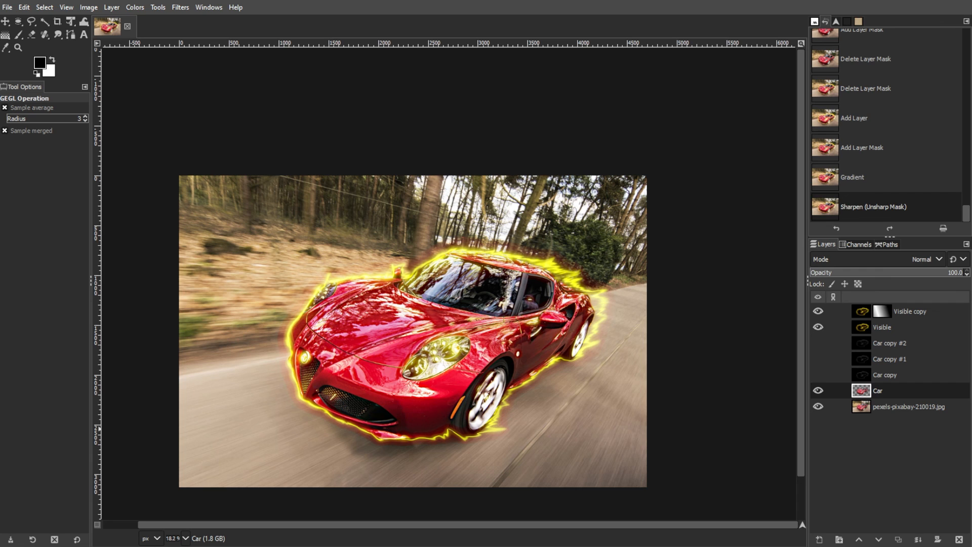
{"action": "left_click_drag", "start_coordinate": [801, 241], "coordinate": [800, 293]}
{"action": "left_click_drag", "start_coordinate": [657, 525], "coordinate": [560, 527]}
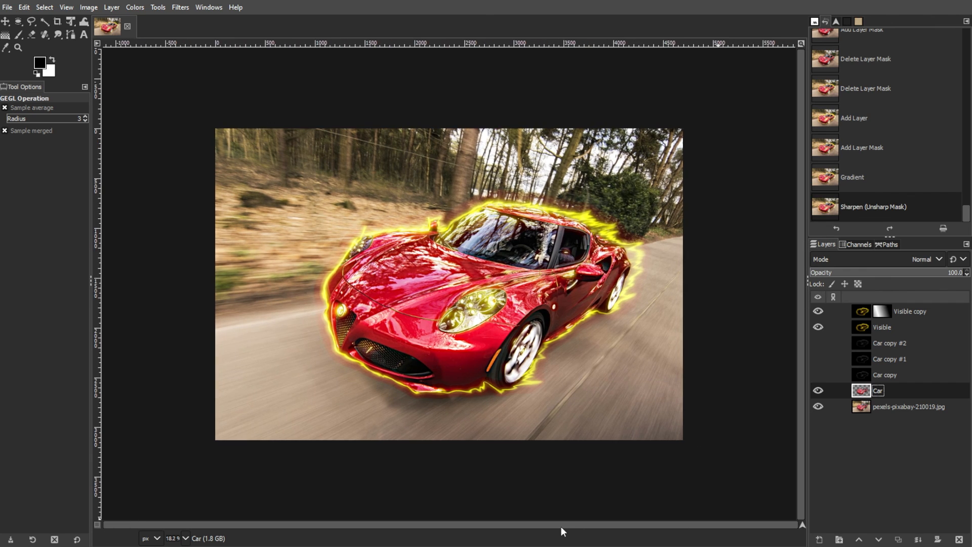